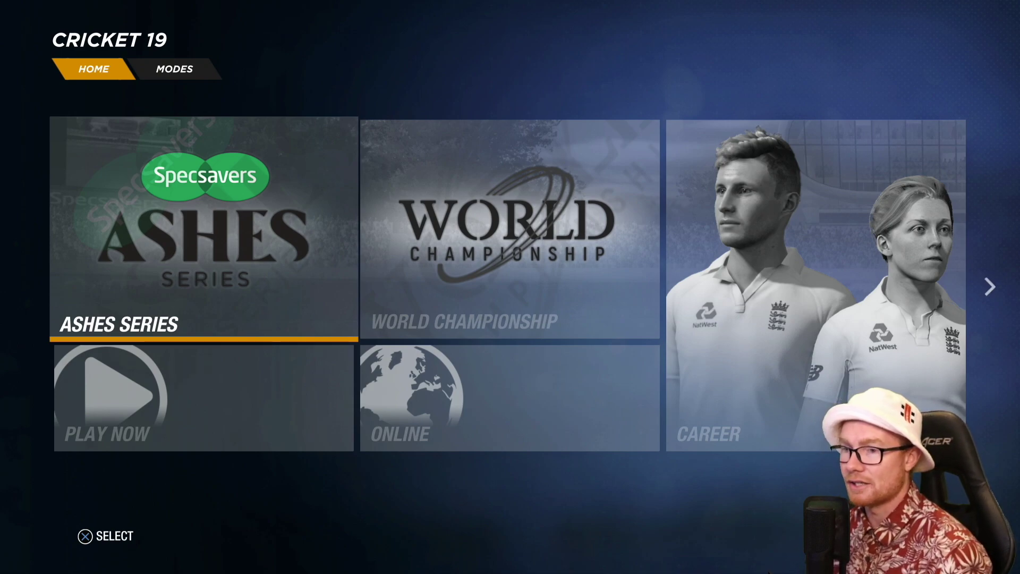
Step: From Home, go to Modes, enter Cricket Academy and move to Community Teams
key("Right")
key("Right")
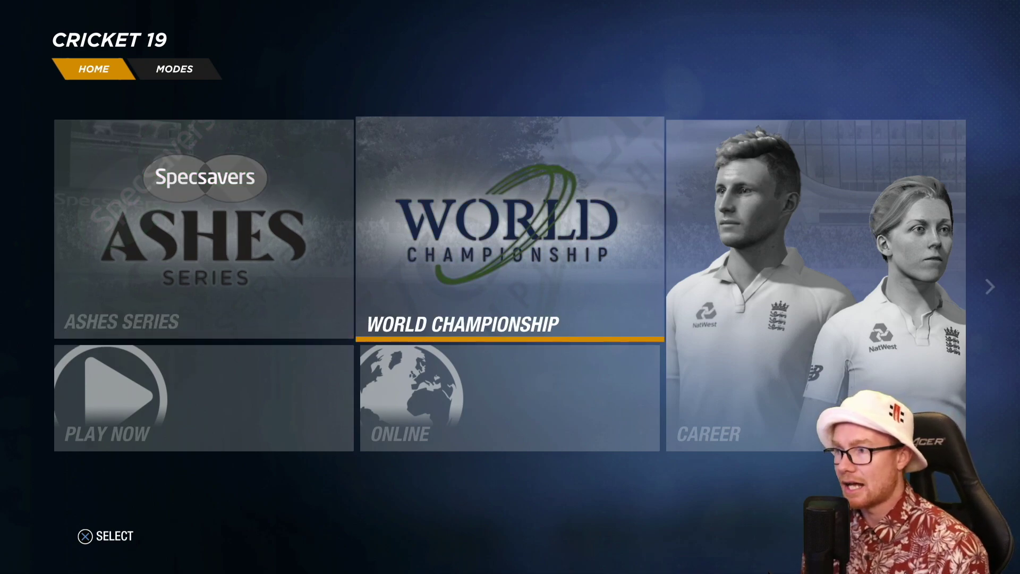
key("Right")
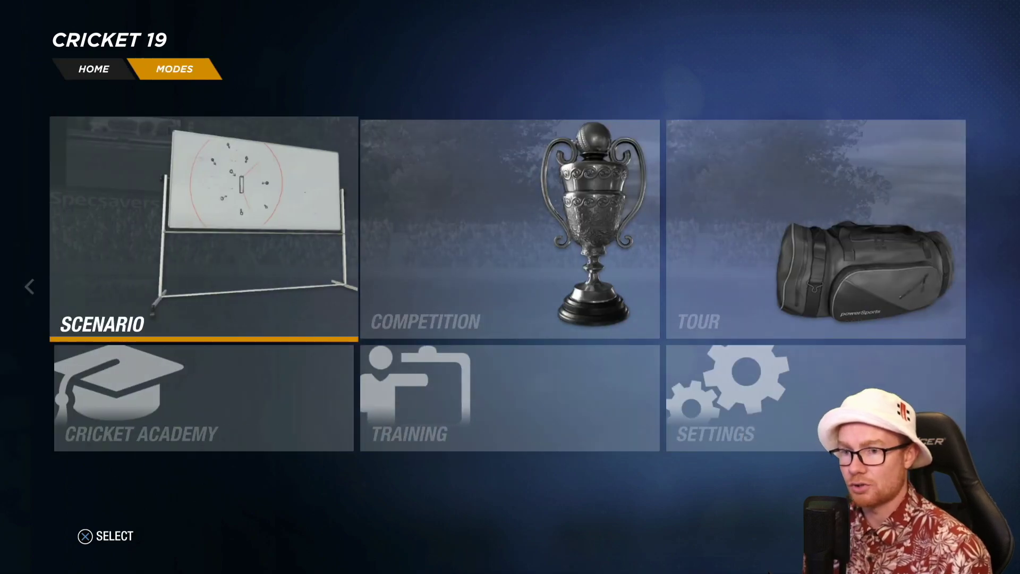
key("Down")
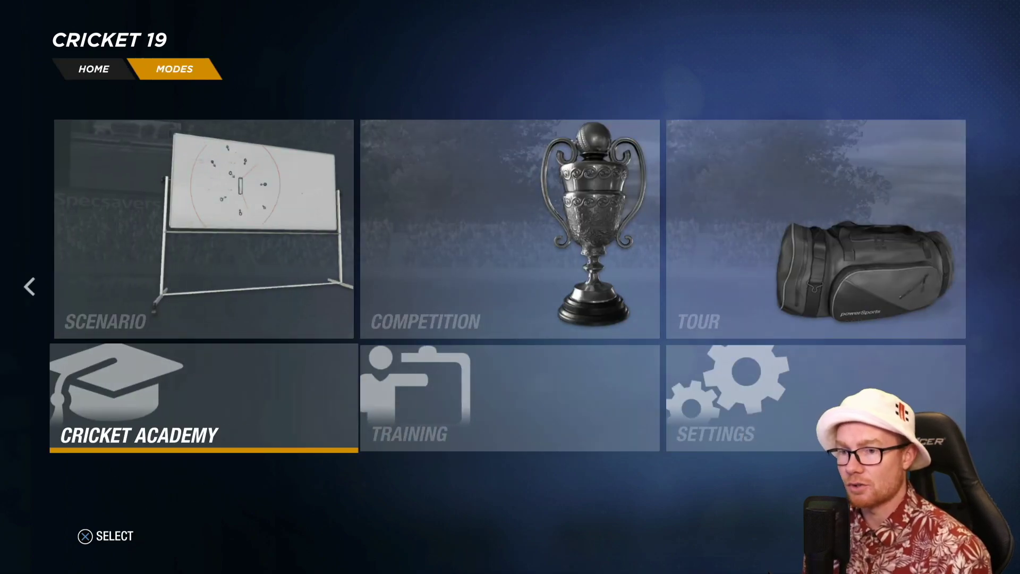
key("Return")
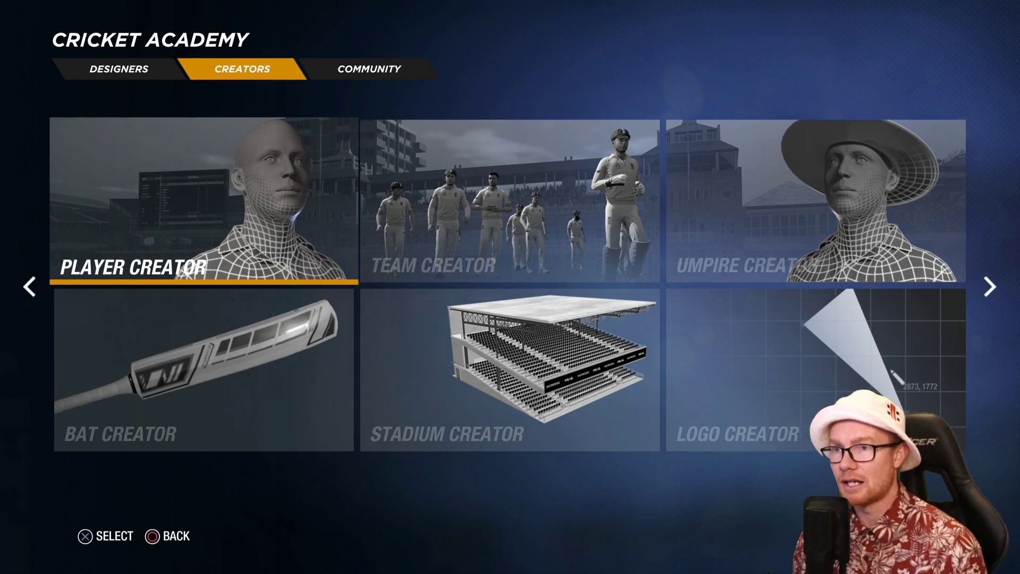
key("e")
key("Right")
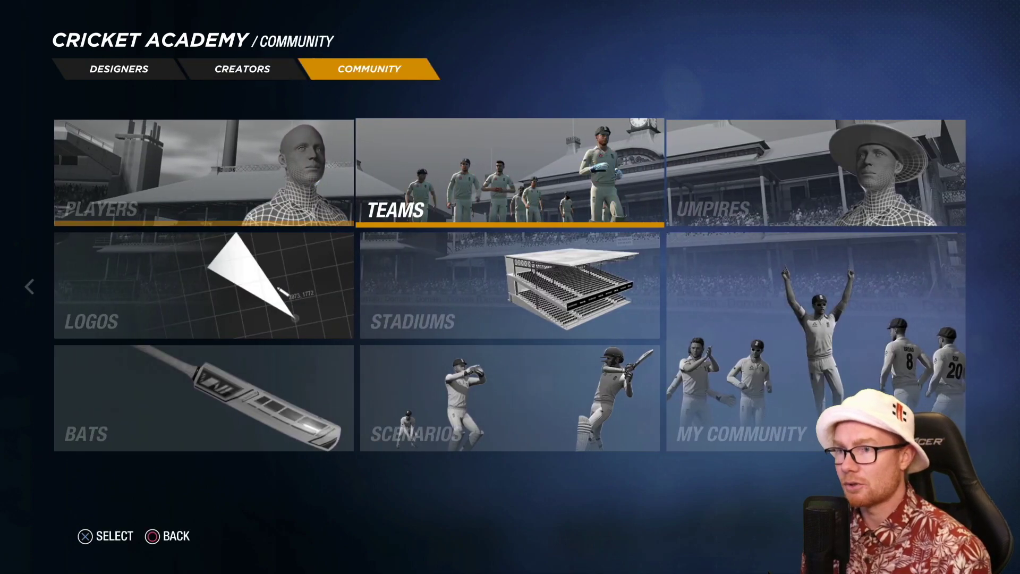
Step: Set the User Name Contains filter to the creator's user name using the on-screen keyboard
key("Return")
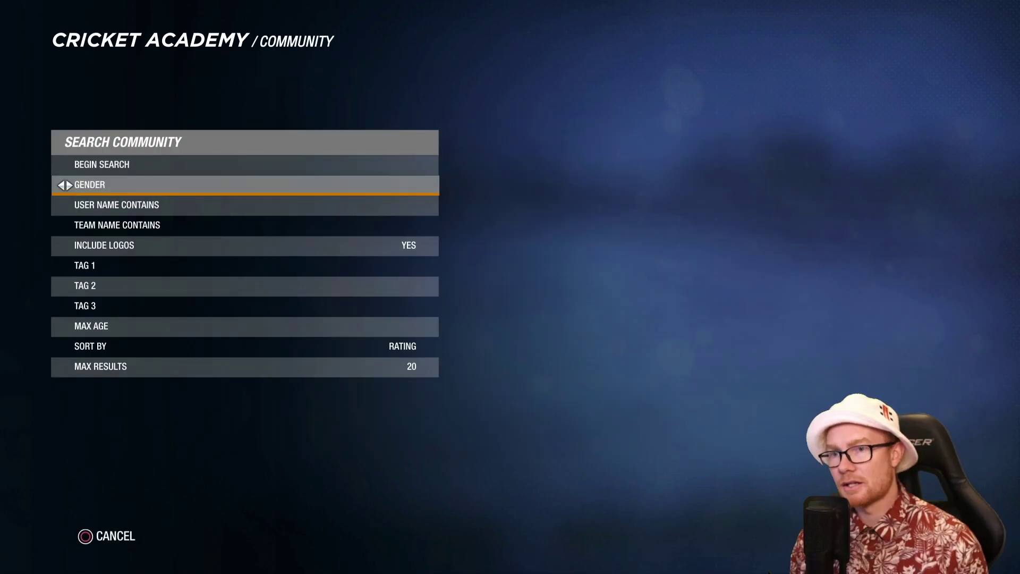
key("Down")
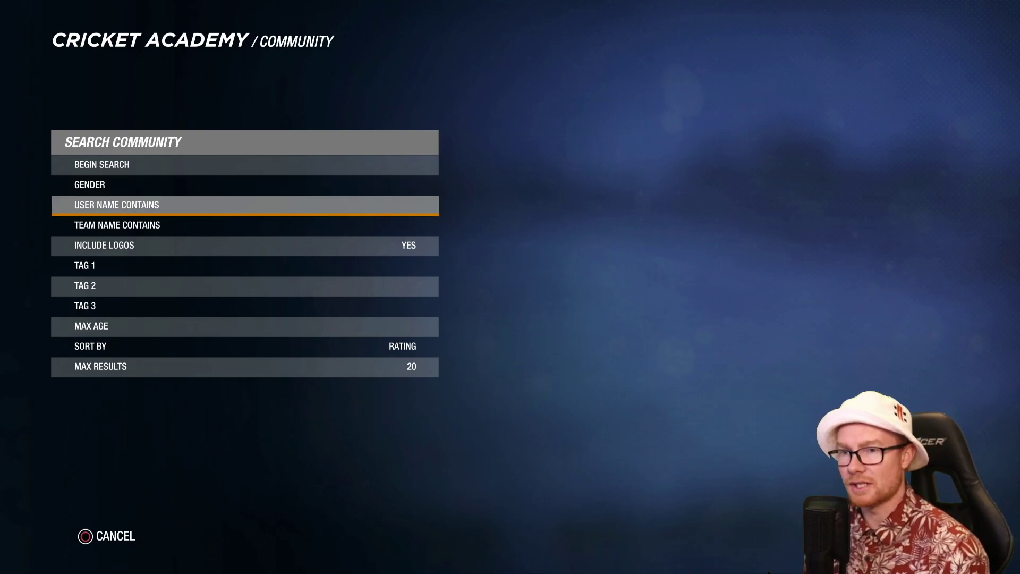
key("Return")
key("Left")
key("Left")
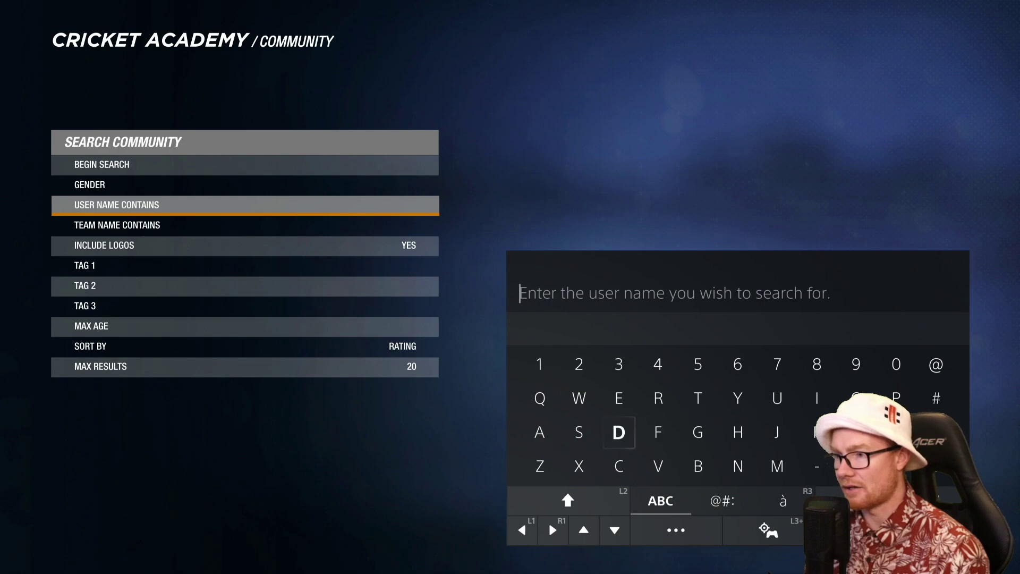
key("Left")
key("Up")
key("Return")
key("Up")
key("Return")
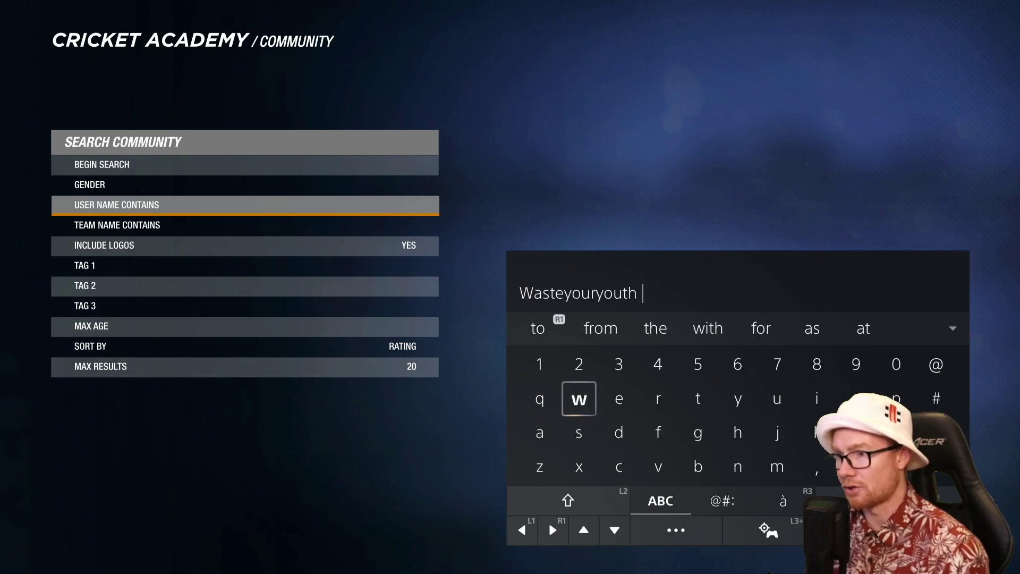
key("Return")
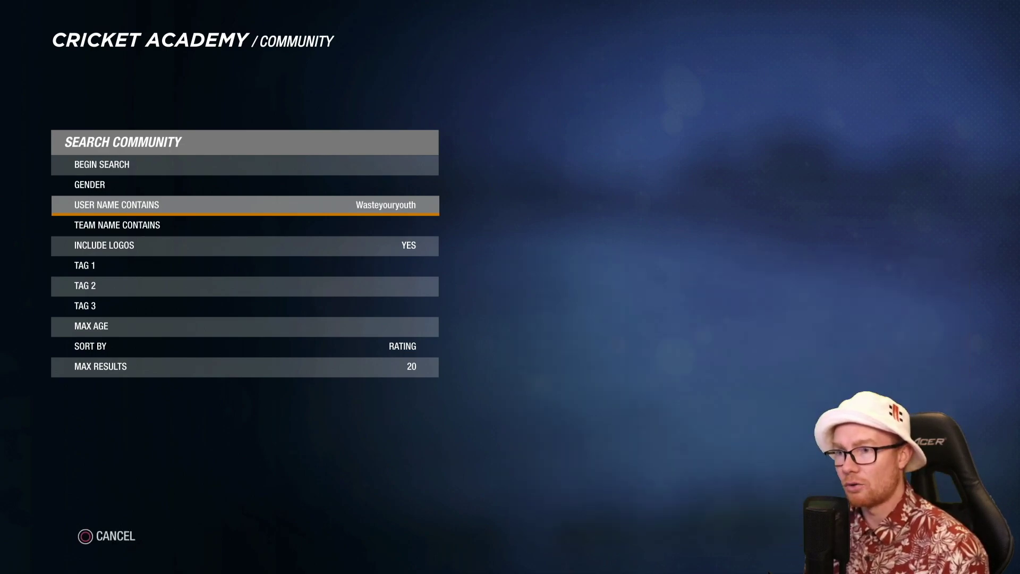
Step: Set Team Name Contains to 'Mum' and return to Begin Search
key("Down")
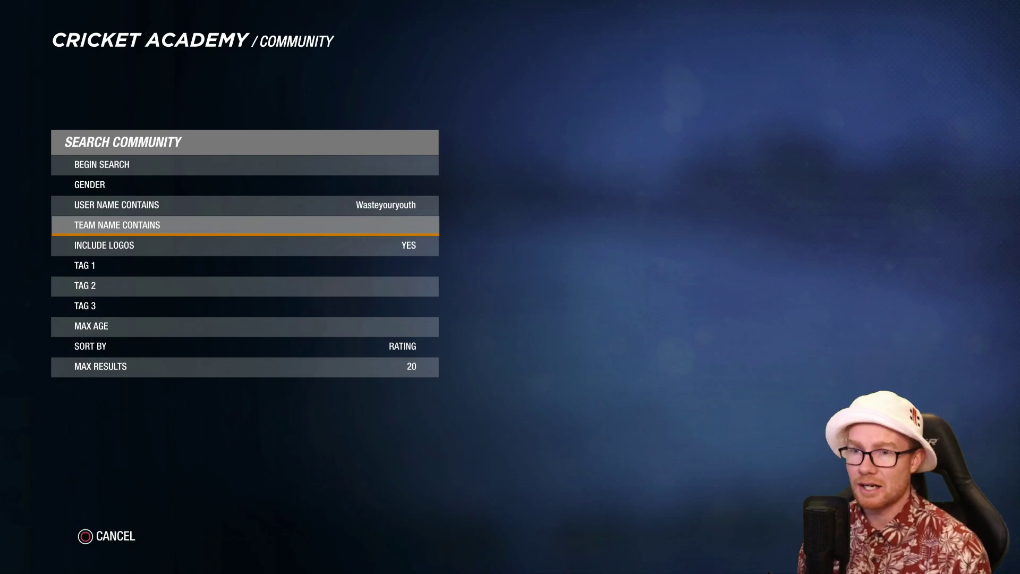
key("Return")
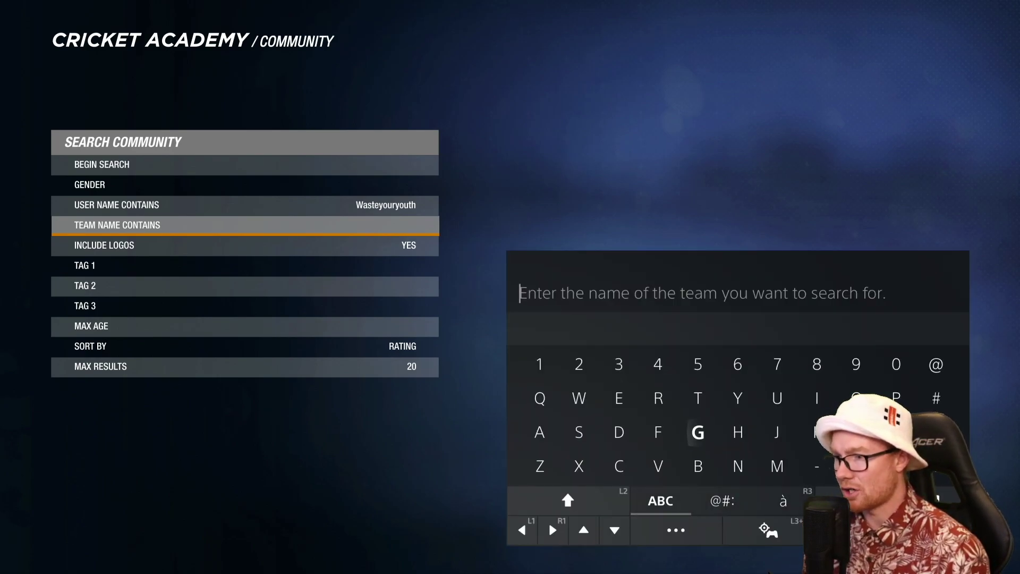
type("Mum")
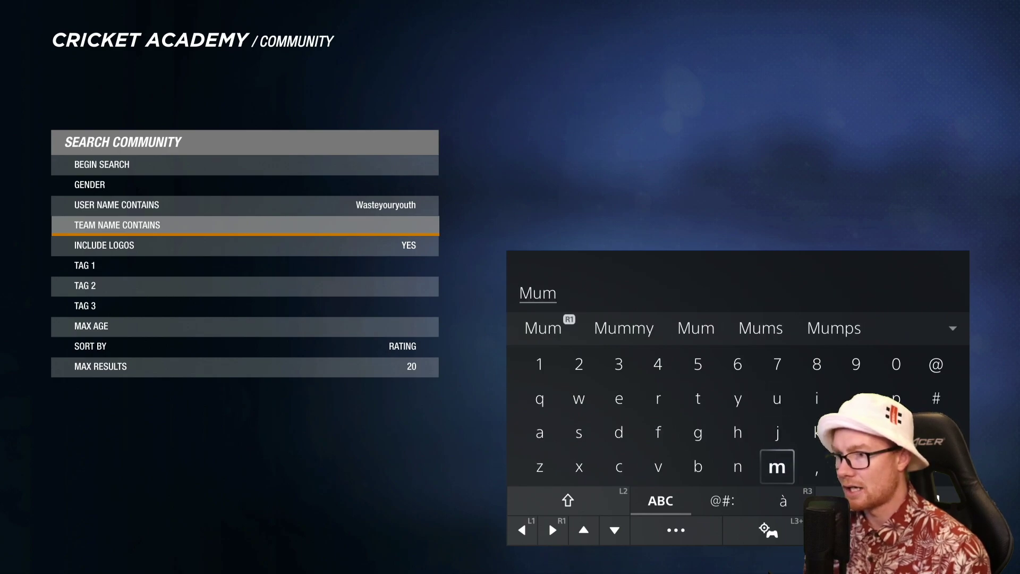
key("Return")
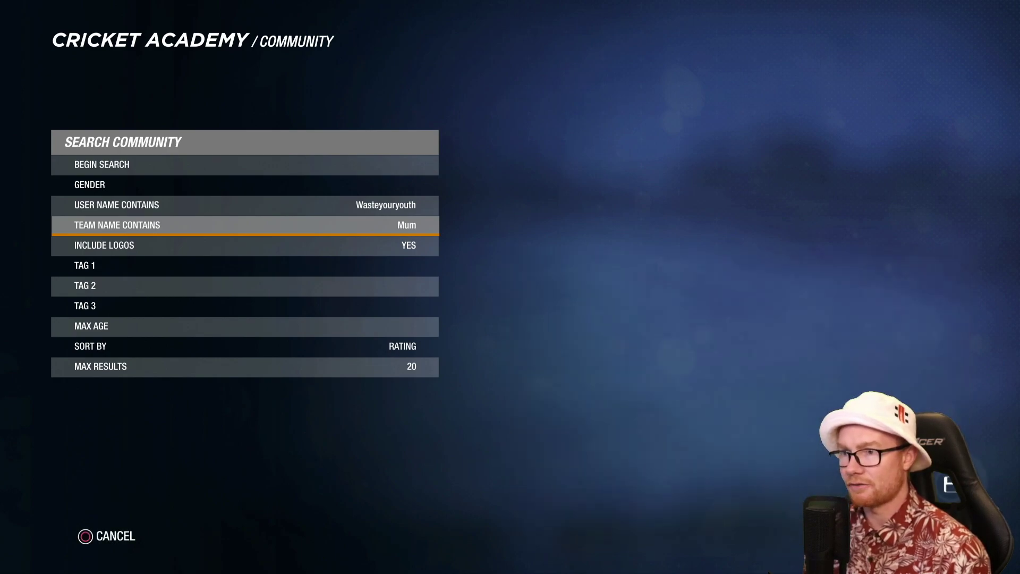
key("Up")
key("Up")
key("Up")
Step: Run the search, pick the Mumbai Indians result and view its 2021 uniform
key("Return")
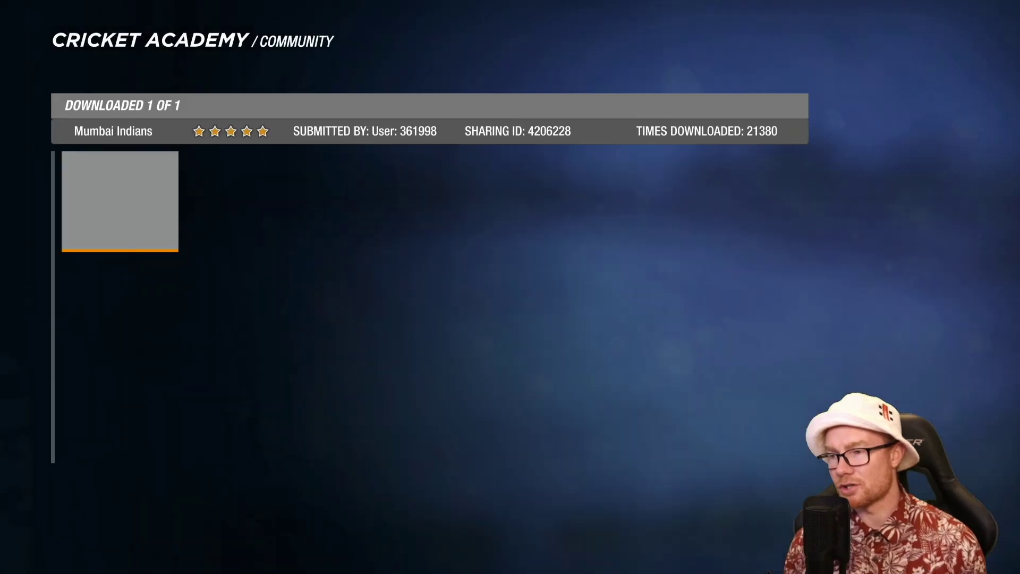
key("Escape")
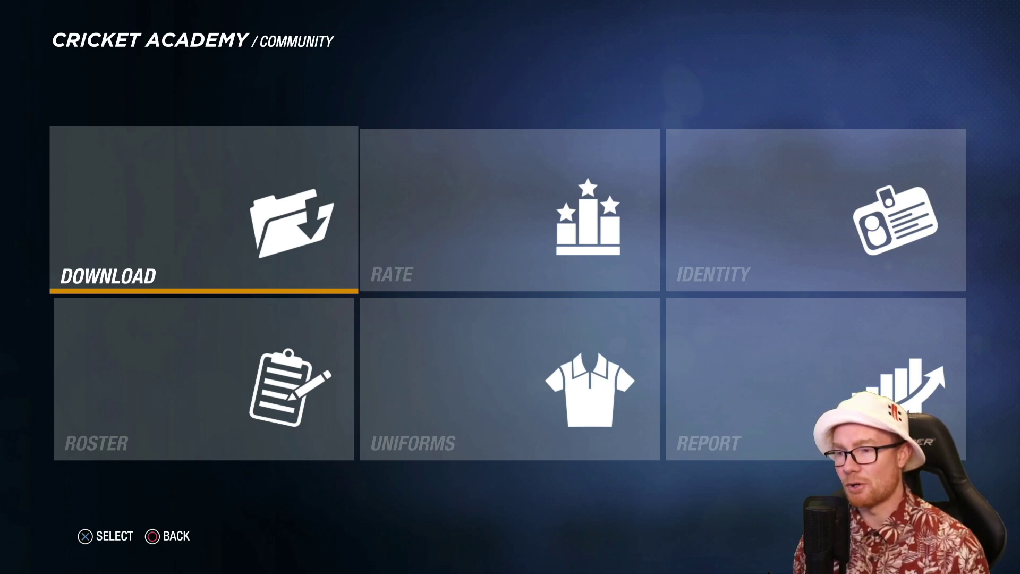
key("Down")
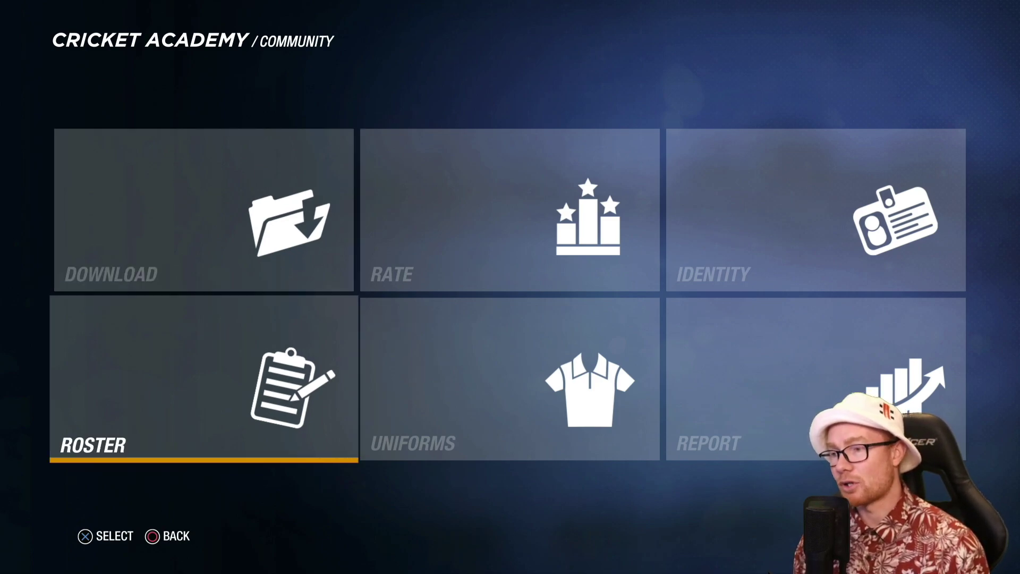
key("Right")
key("Return")
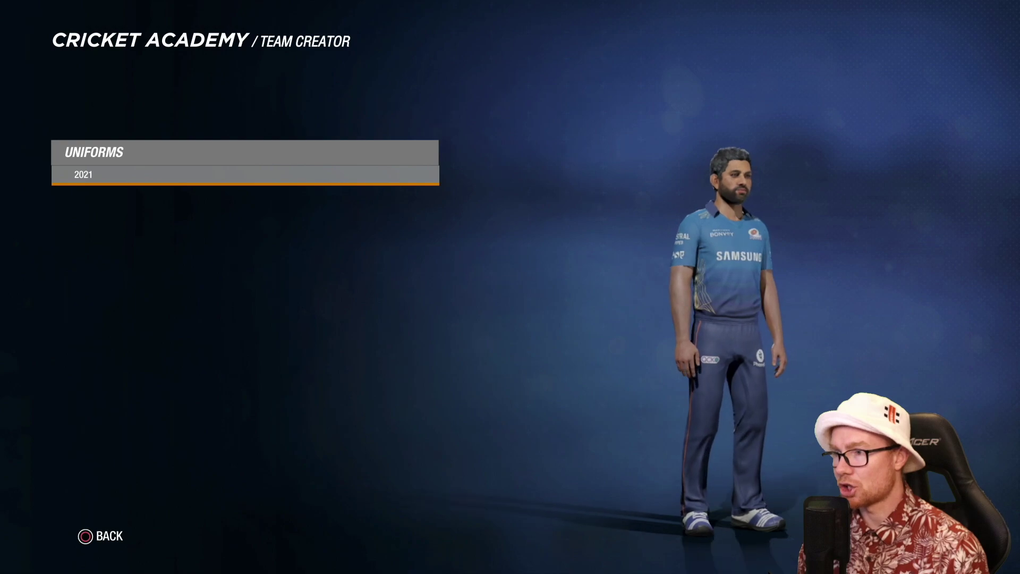
Step: Clear the team name filter, raise Max Results to 50 and rerun the search
key("Return")
key("Down")
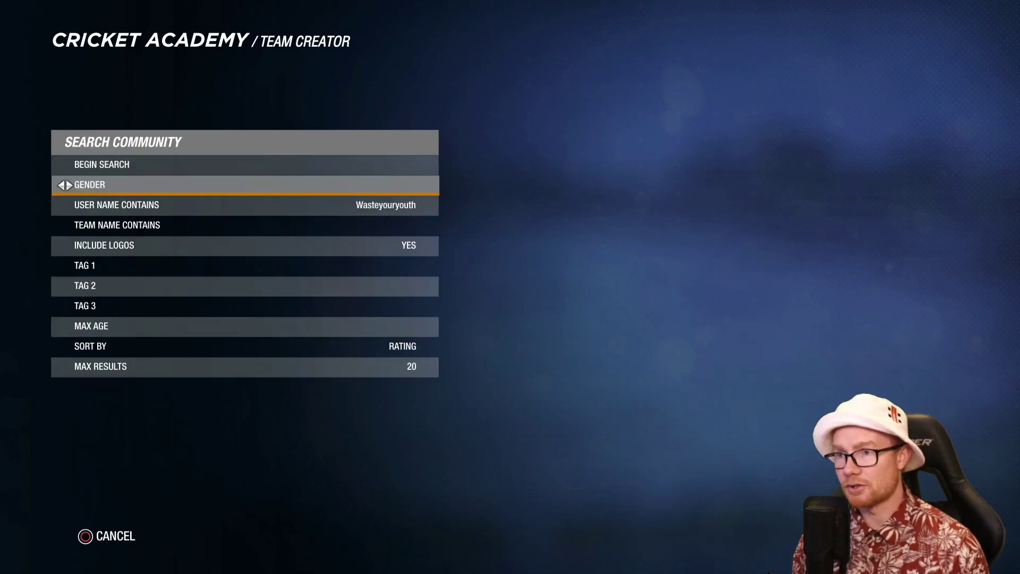
key("Up")
key("Up")
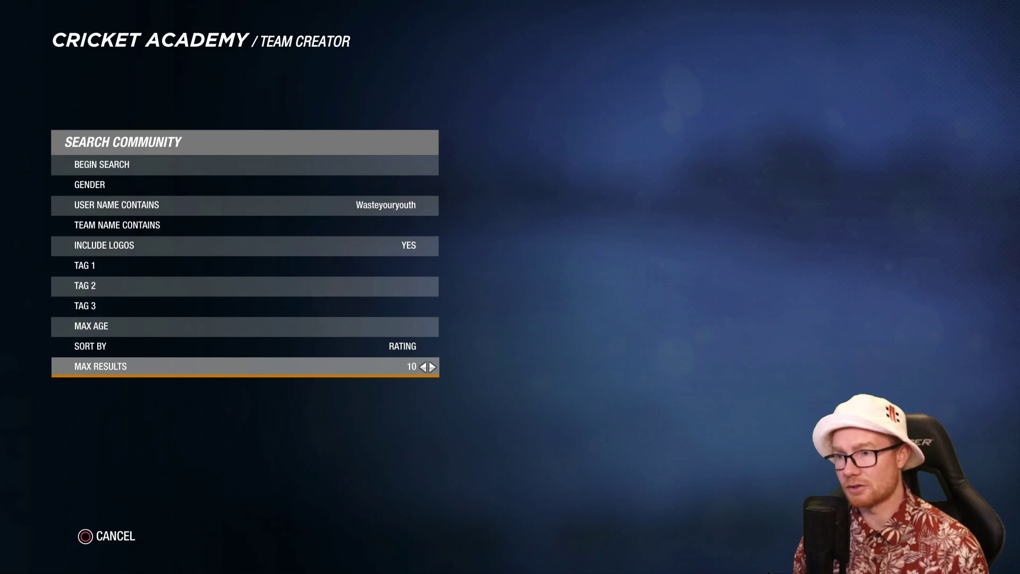
key("Right")
key("Down")
key("Return")
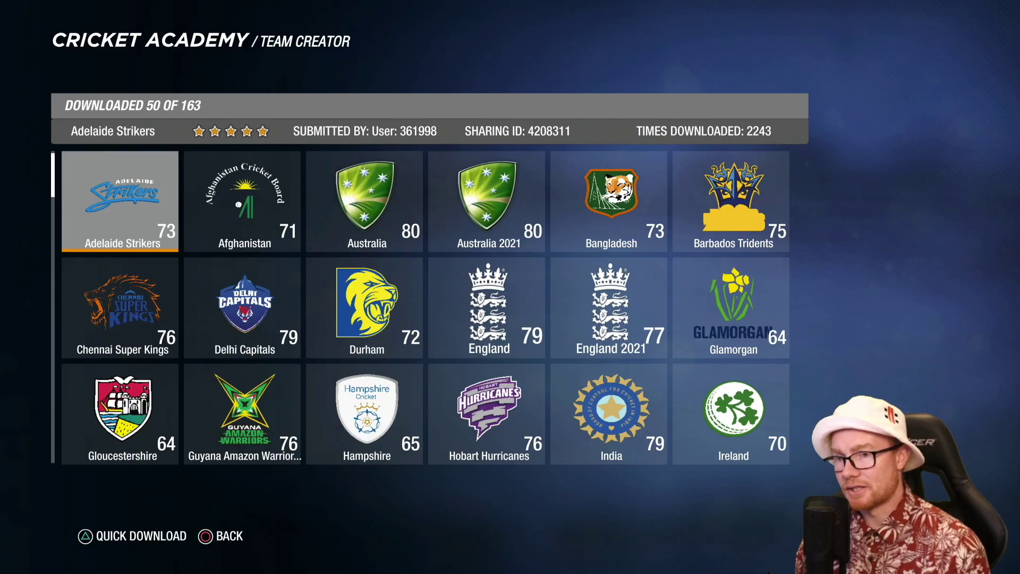
Step: Browse the downloaded teams from Chennai Super Kings through Kolkata, Karachi and Mumbai
key("Down")
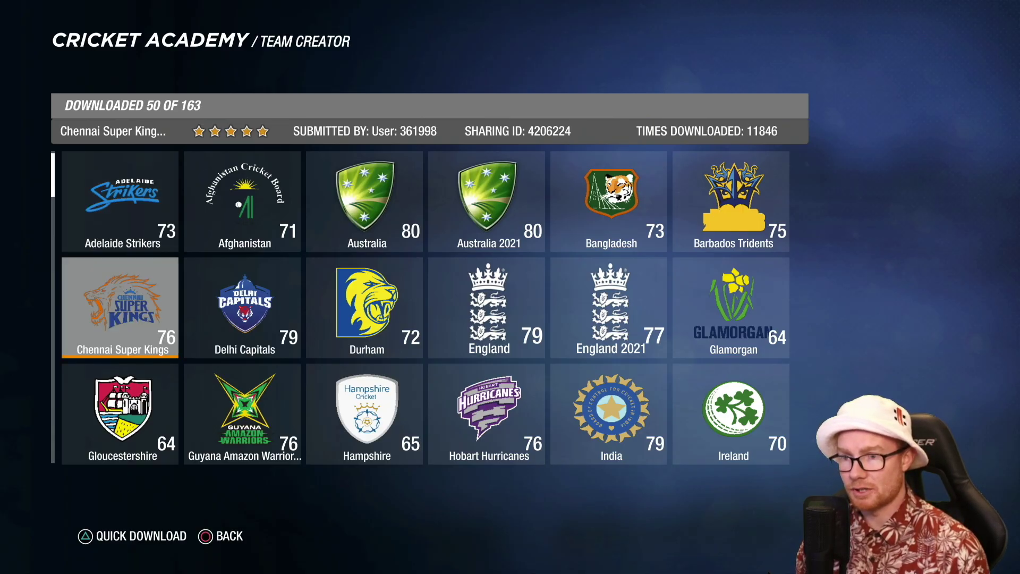
key("Right")
key("Down")
key("Down")
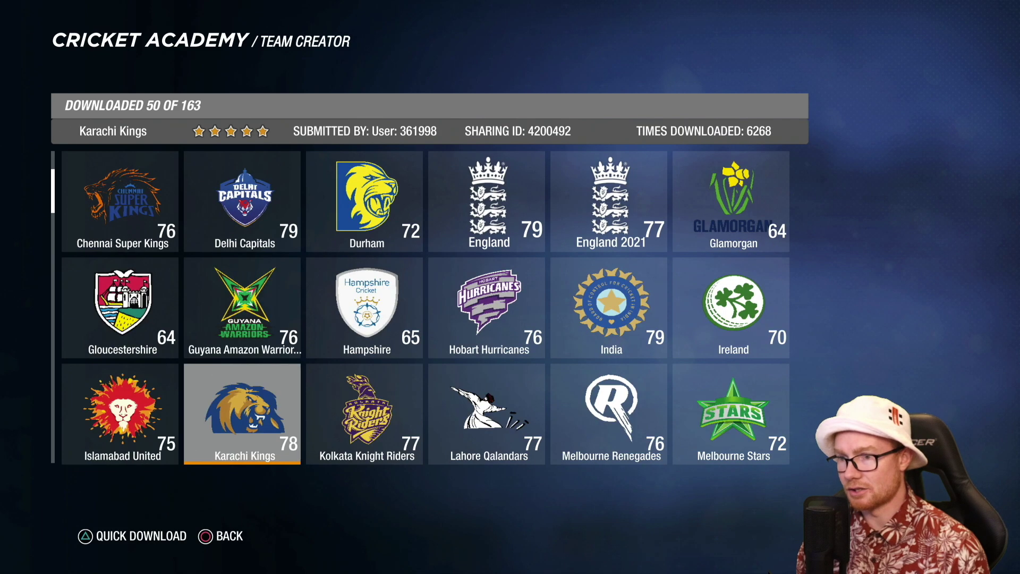
key("Right")
key("Down")
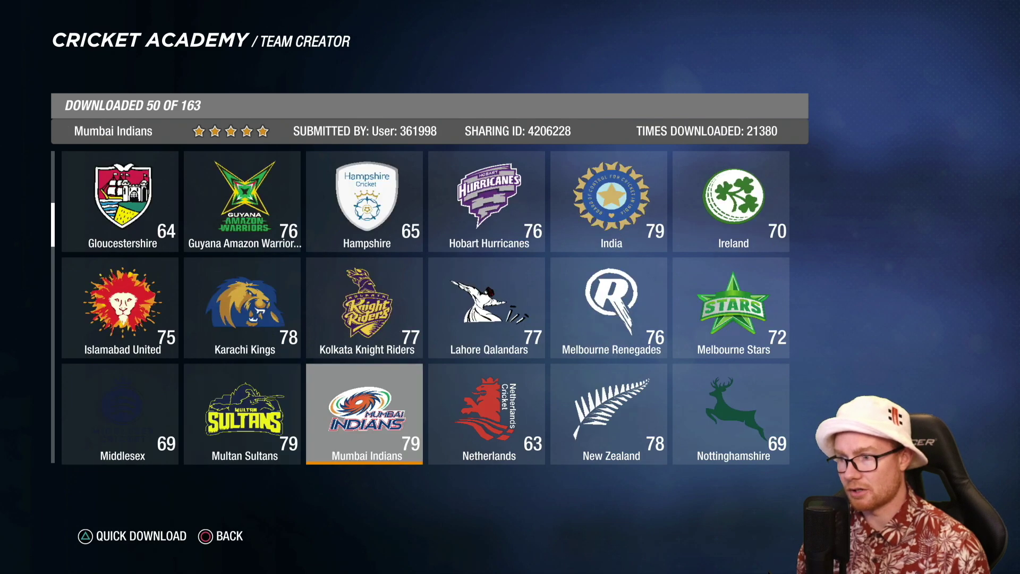
key("Down")
key("Down")
key("Down")
key("Down")
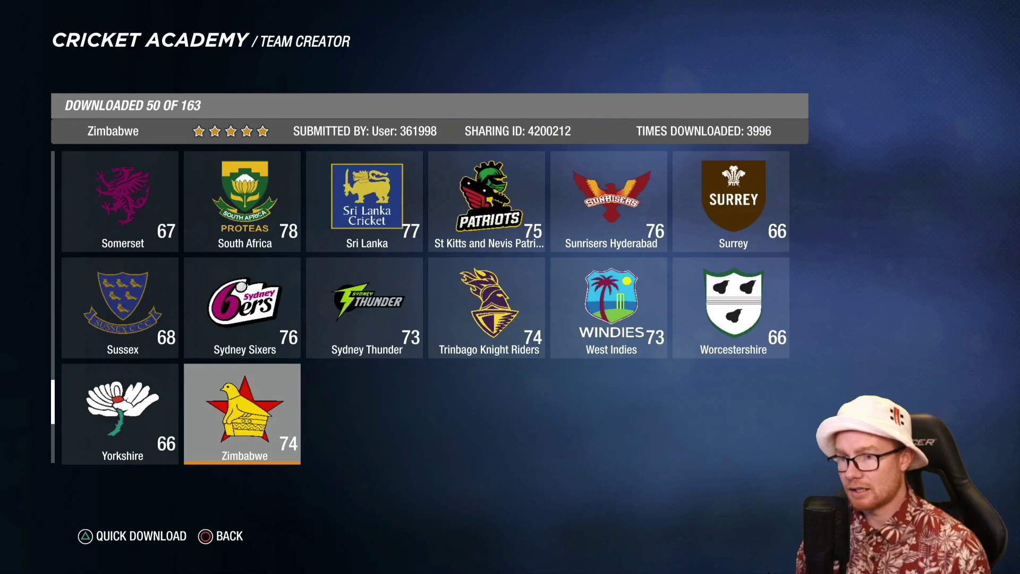
Step: Download the next batch of community teams and browse the new entries
key("Return")
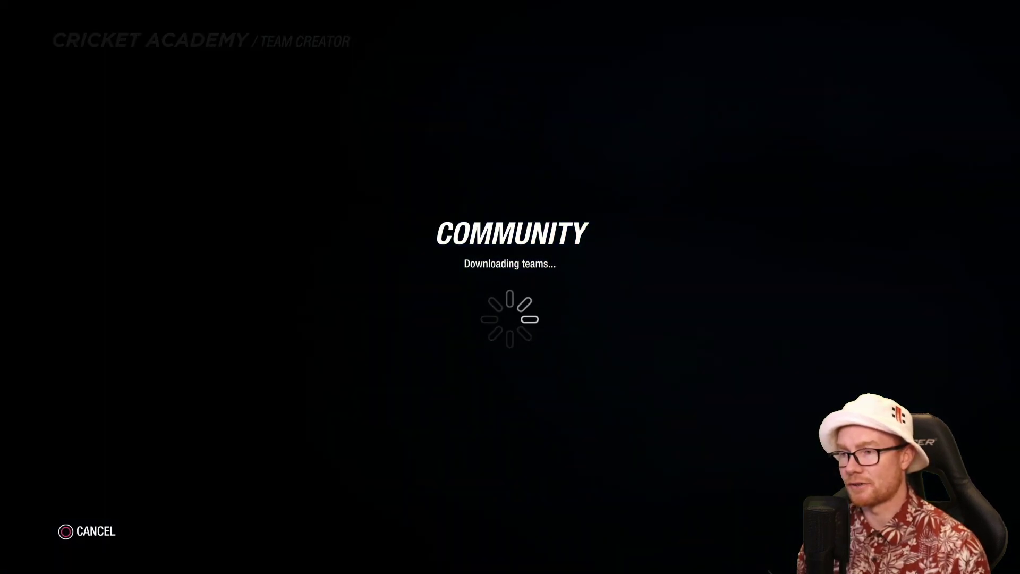
key("Left")
key("Left")
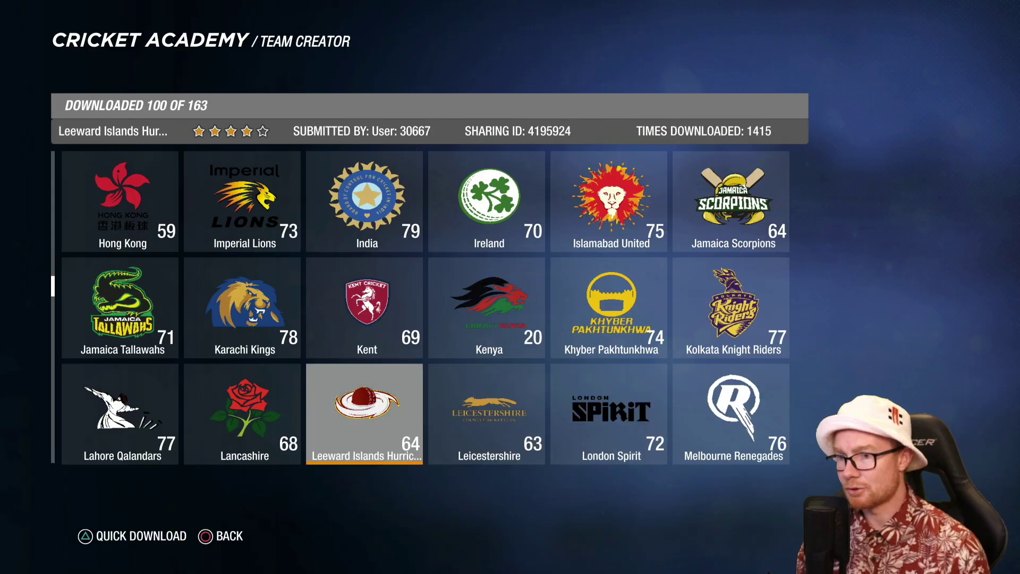
key("Down")
key("Down")
key("Down")
key("Down")
key("Down")
Step: In the search filters, set Team Name Contains to 'Kol'
key("Escape")
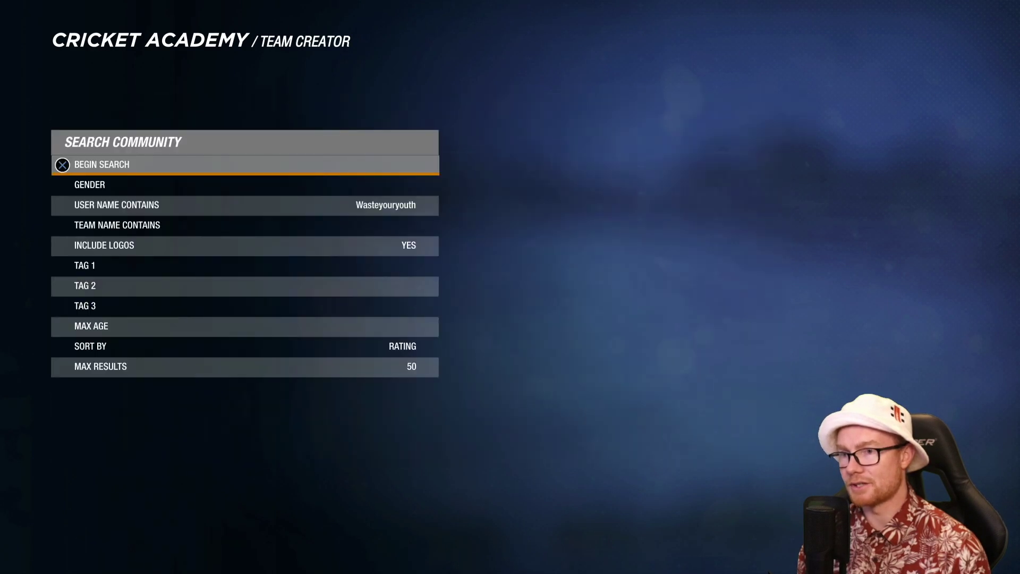
key("Down")
key("Down")
key("Down")
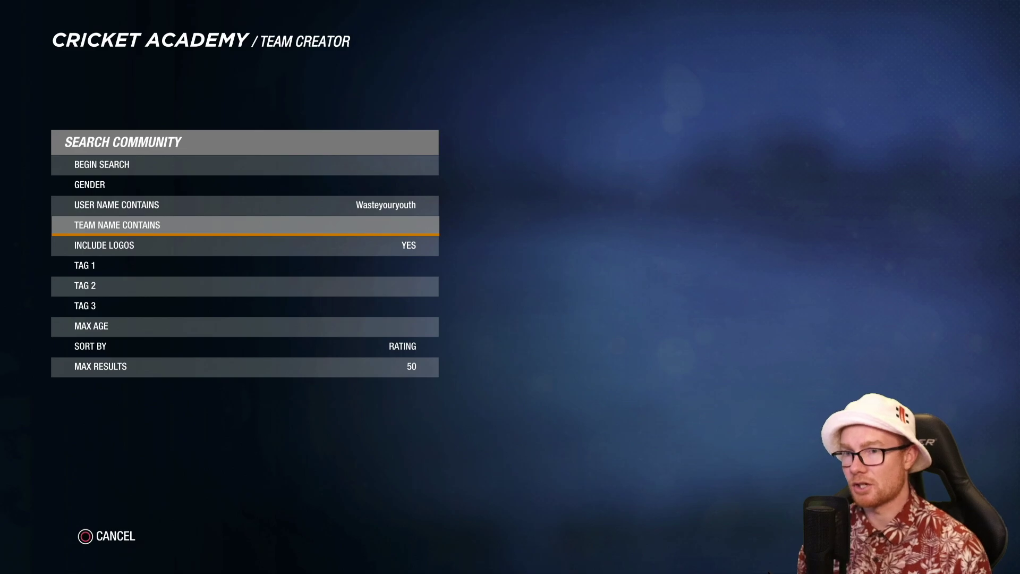
key("Return")
key("Left")
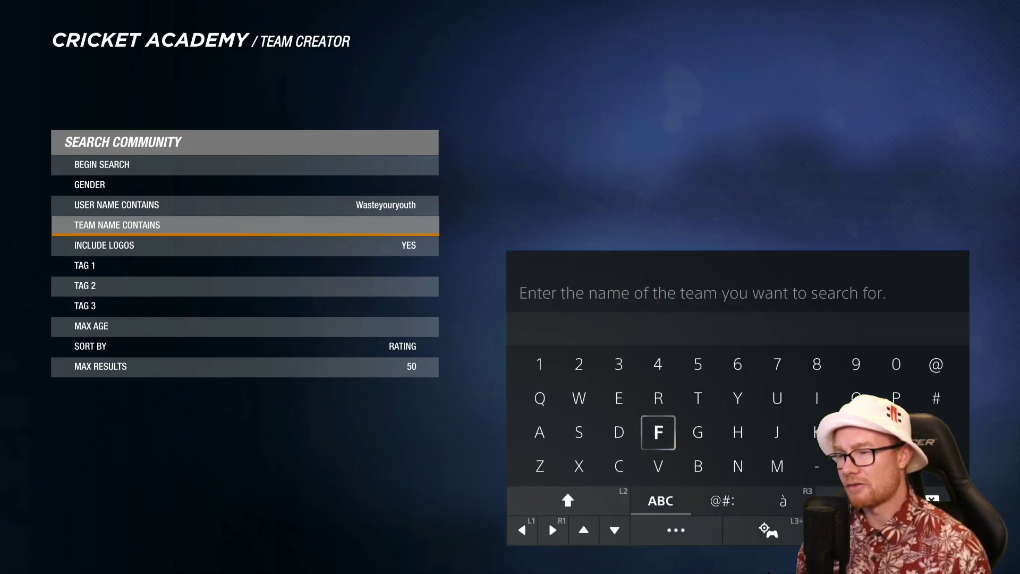
key("Right")
key("Right")
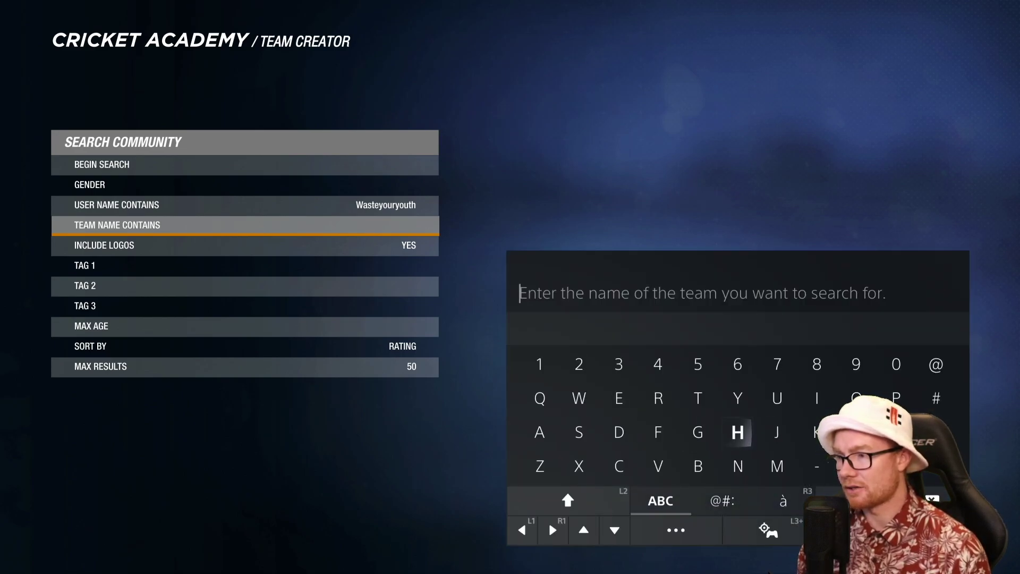
type("Kol")
key("Return")
key("Up")
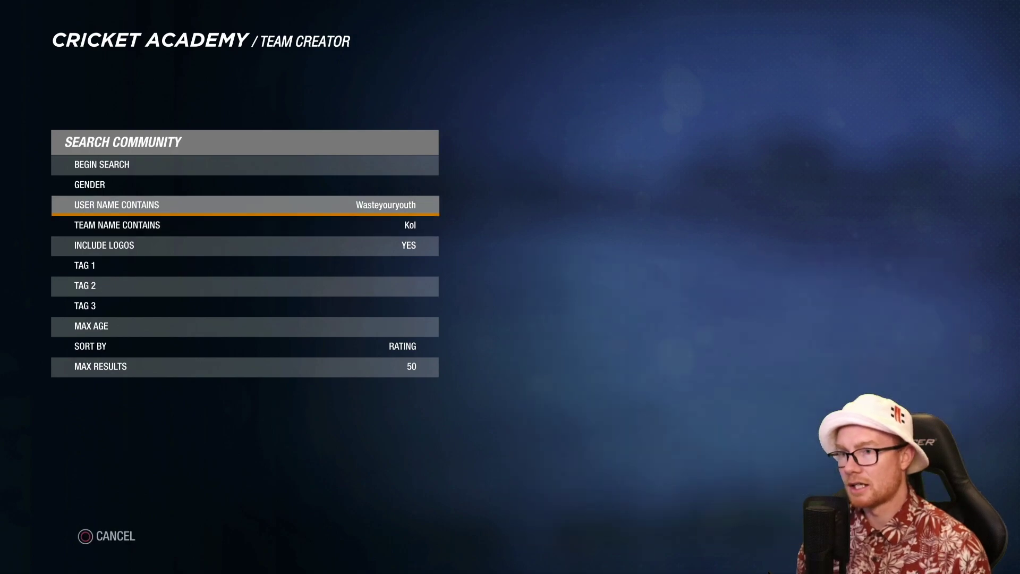
Step: Run the search to find Kolkata Knight Riders, then back out to Creators
key("Up")
key("Return")
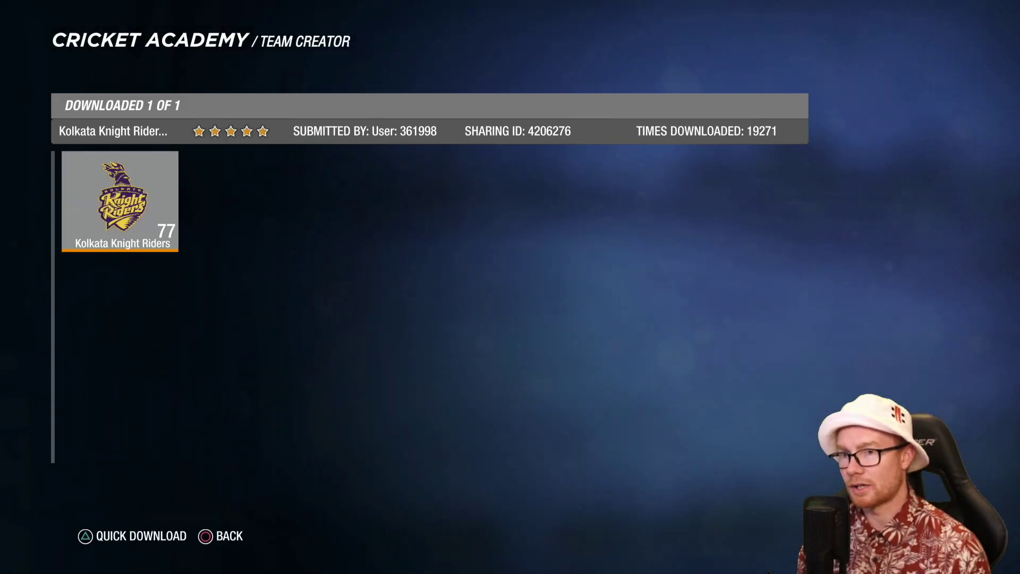
key("Escape")
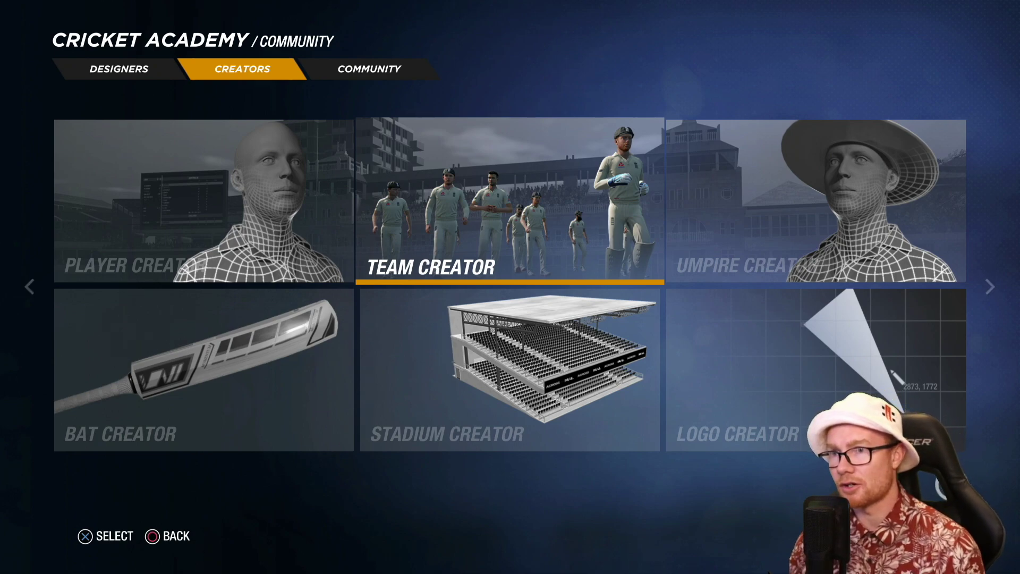
Step: In Team Creator's male teams, switch to Indian Challenge Cup and select RCB
key("Return")
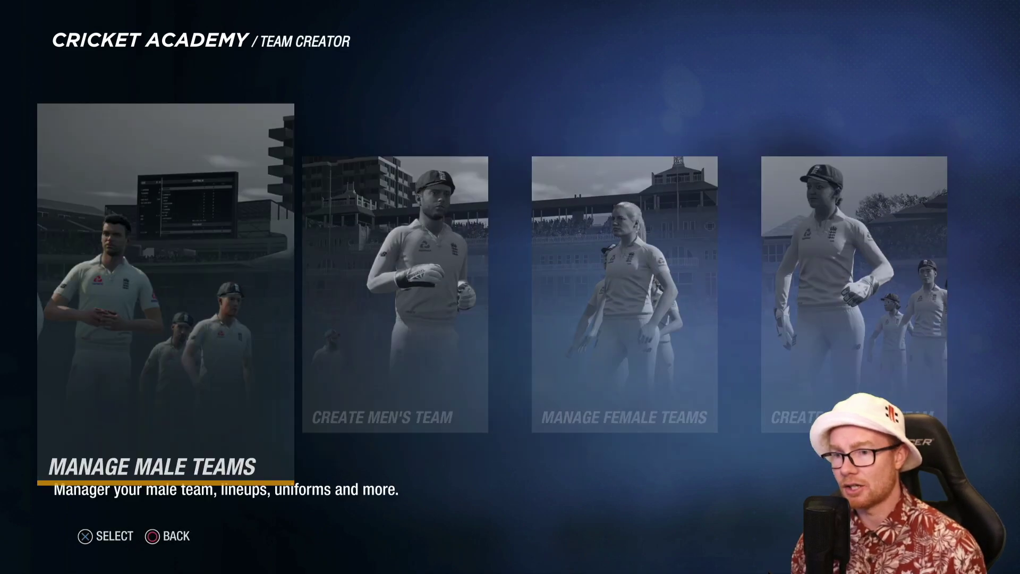
key("Return")
key("e")
key("e")
key("e")
key("e")
key("e")
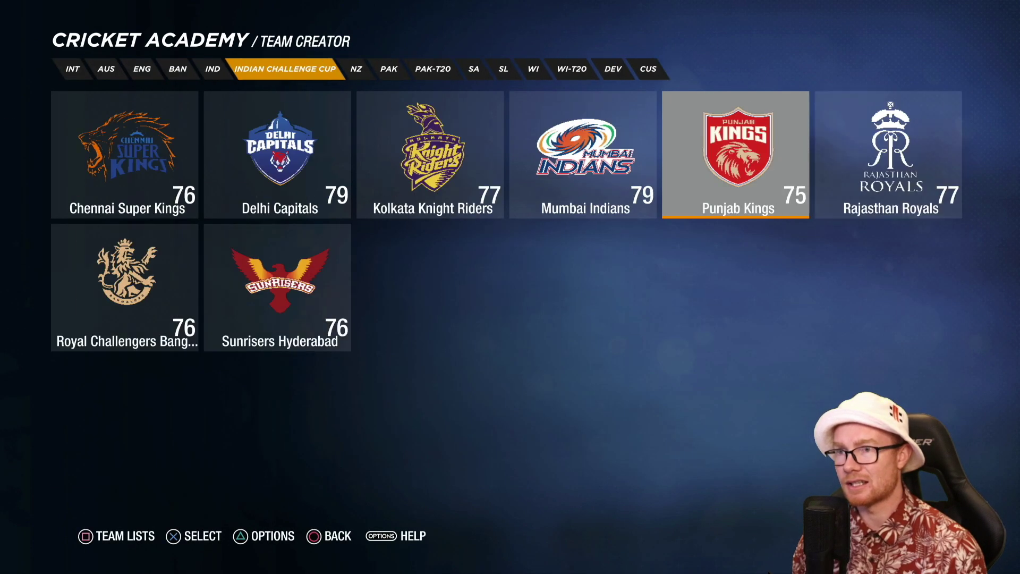
key("Left")
key("Left")
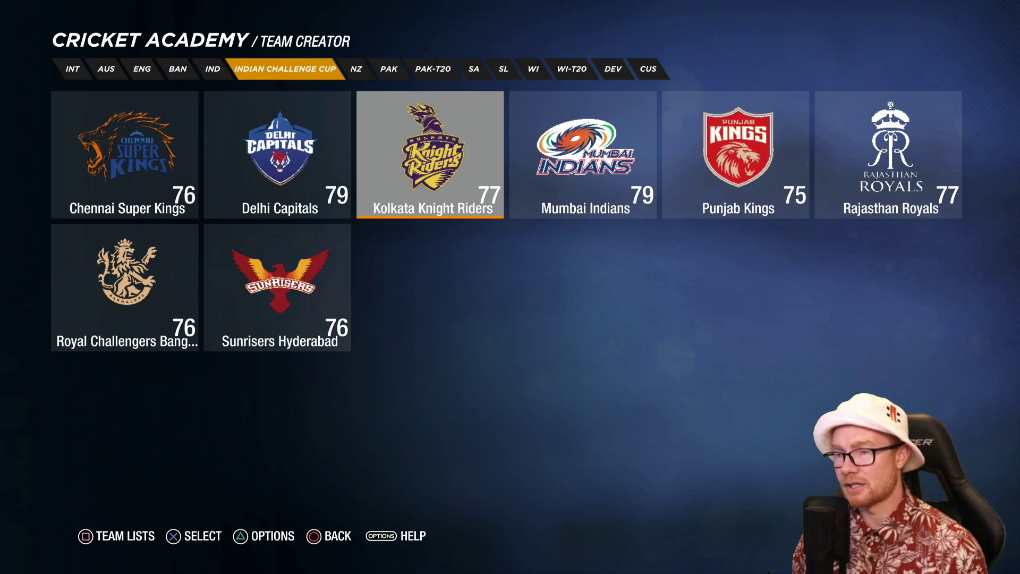
key("Left")
key("Down")
key("Left")
Step: Open the RCB team's Lineups
key("Return")
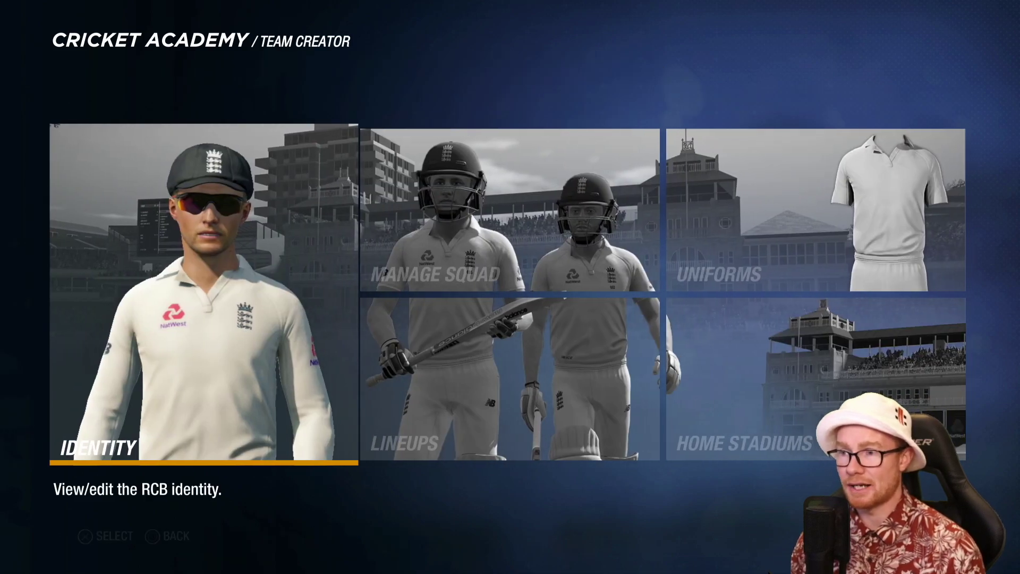
key("Right")
key("Down")
key("Return")
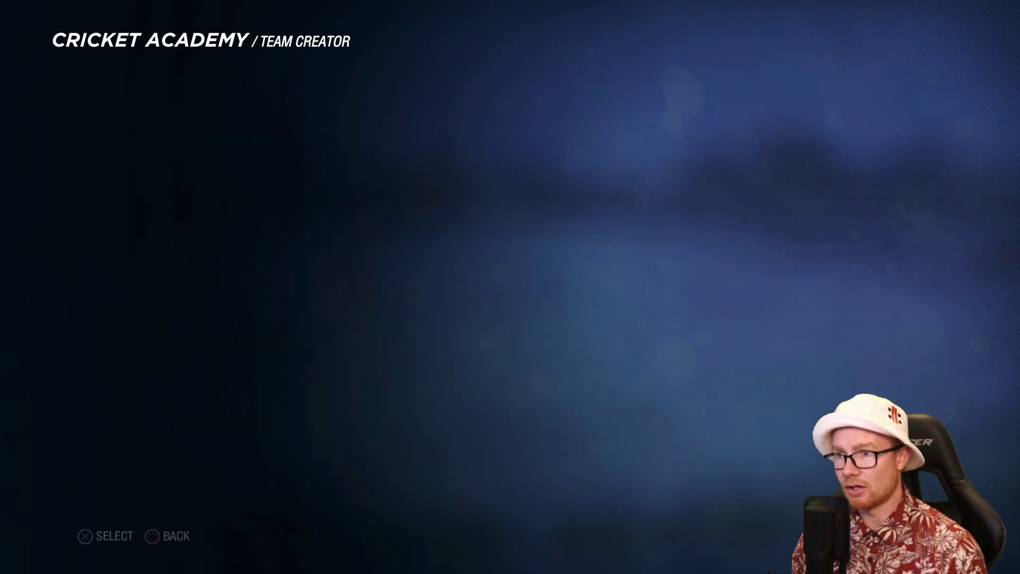
Step: Check the default lineup set for each match type
key("e")
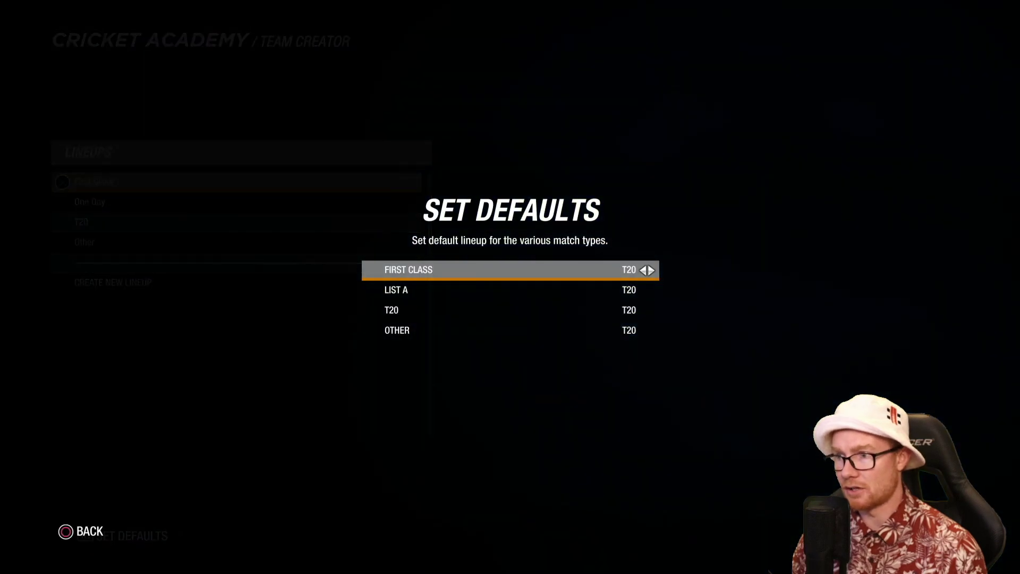
key("Down")
key("Down")
key("Down")
key("Escape")
key("Down")
key("Down")
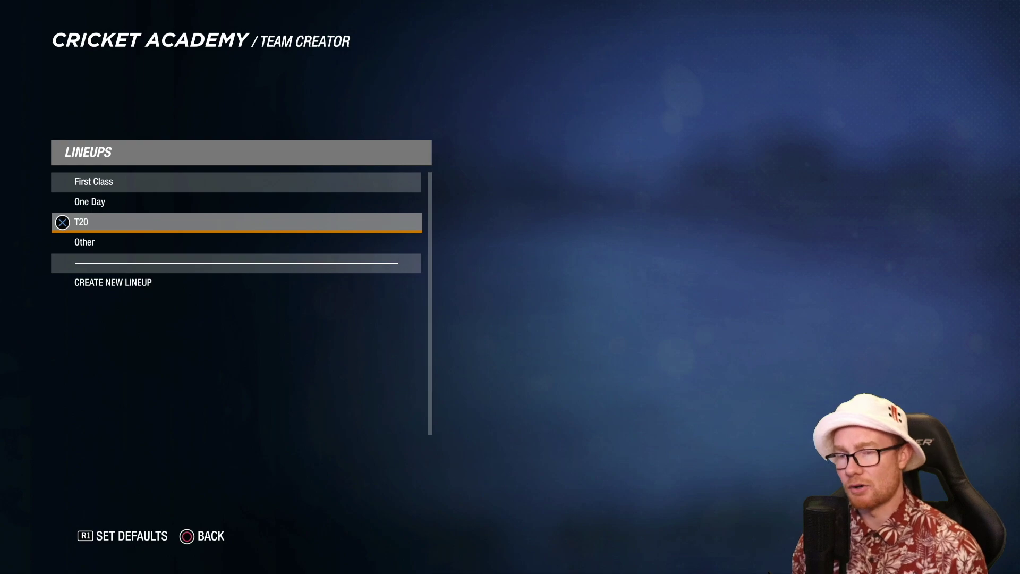
Step: Review the 22-player T20 lineup, then go back to the RCB Team Creator menu
key("Return")
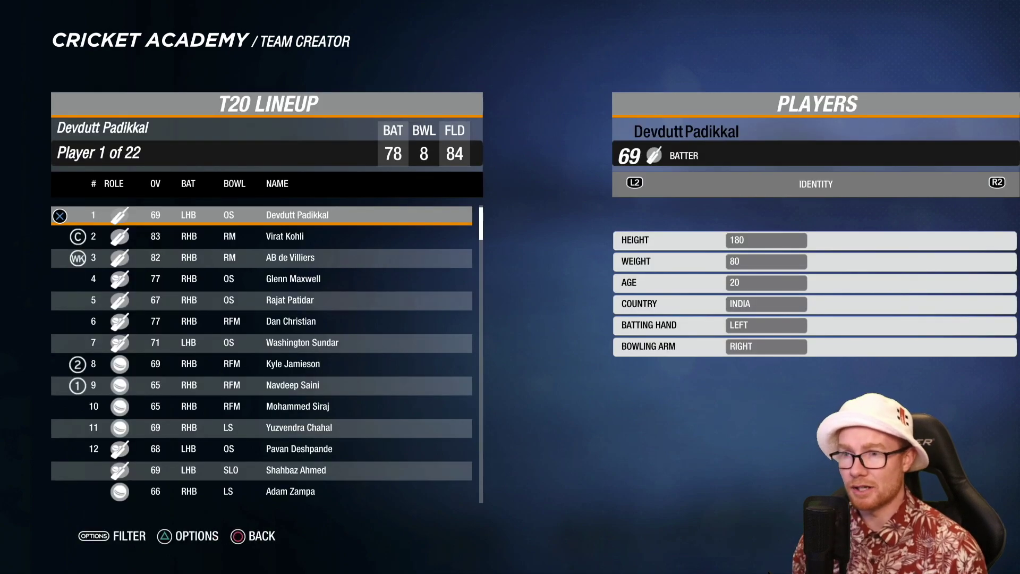
key("Down")
key("Down")
key("Down")
key("Down")
key("Down")
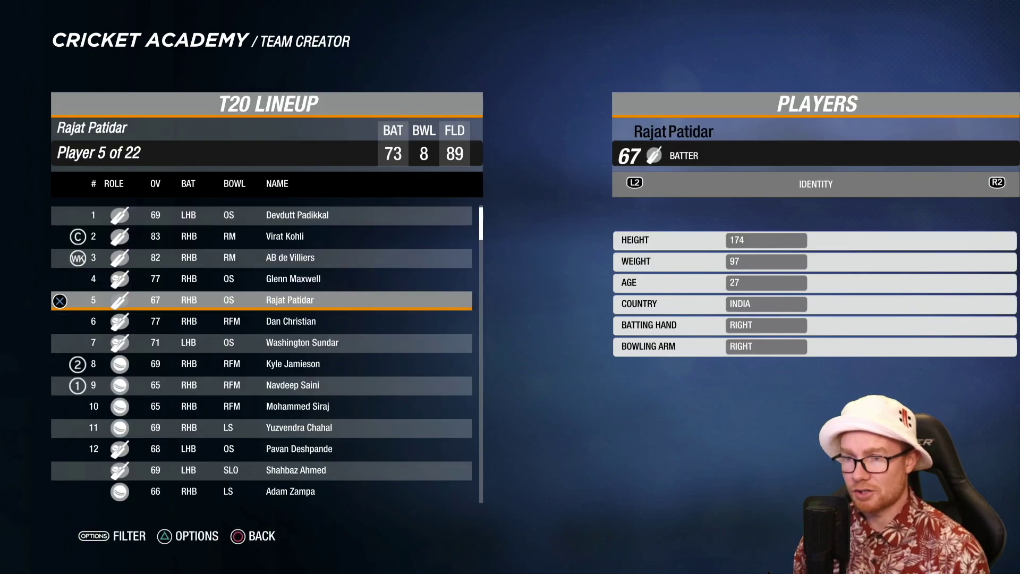
key("Down")
key("Down")
key("Down")
key("Down")
key("Down")
key("Down")
key("Down")
key("Down")
key("Down")
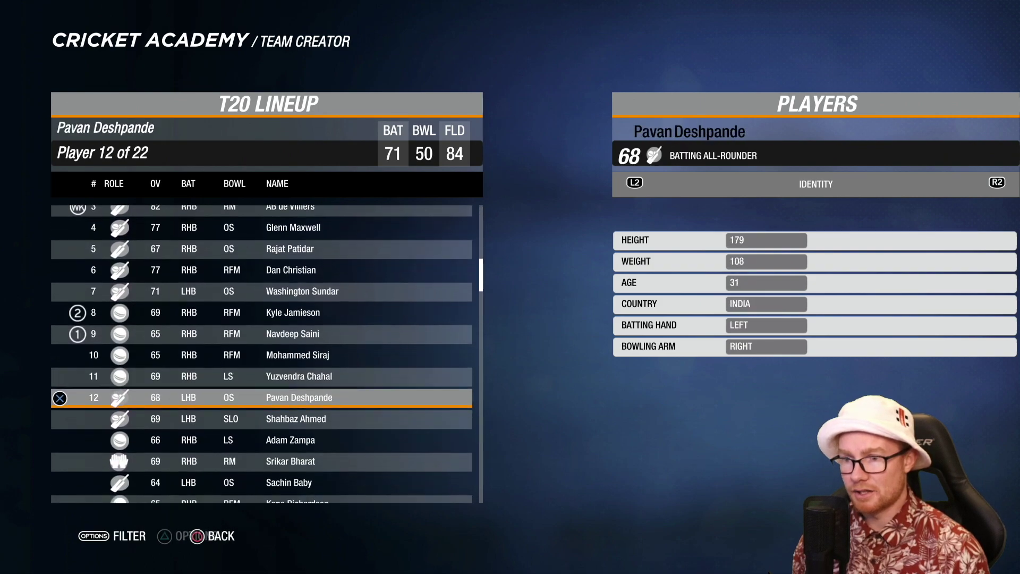
key("Down")
key("Down")
key("Down")
key("Down")
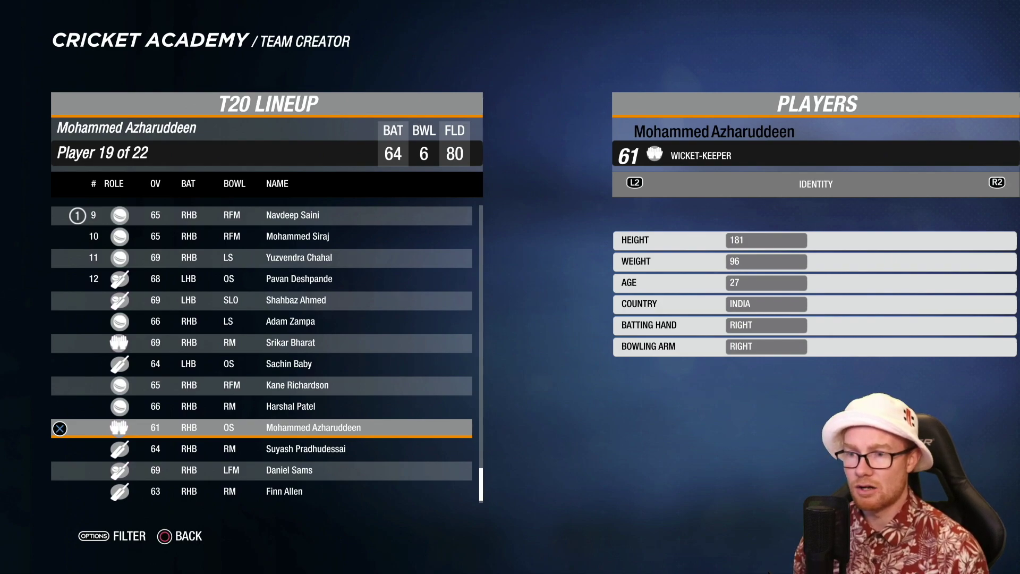
key("Up")
key("Up")
key("Up")
key("Up")
key("Up")
key("Up")
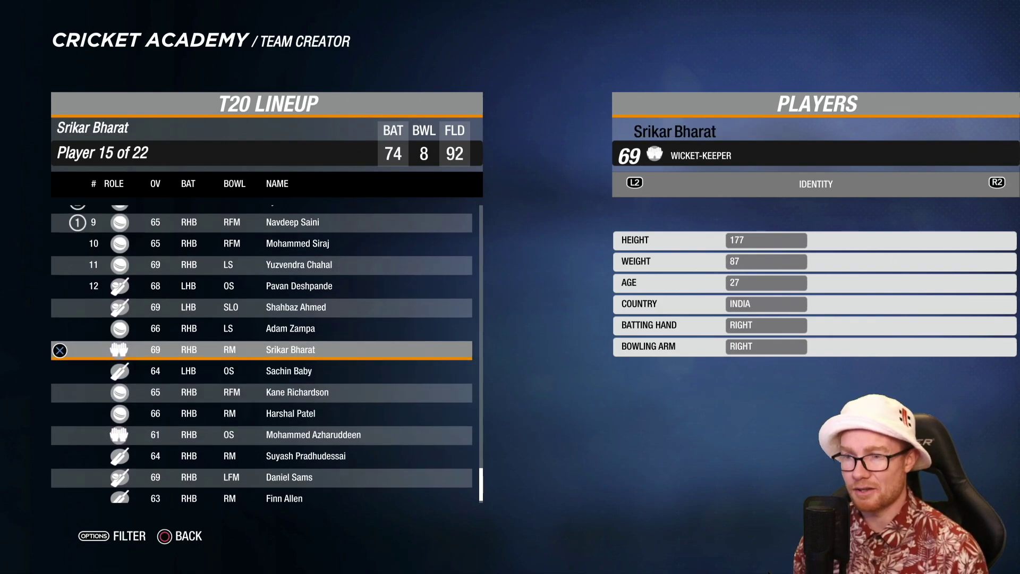
key("Up")
key("Up")
key("Escape")
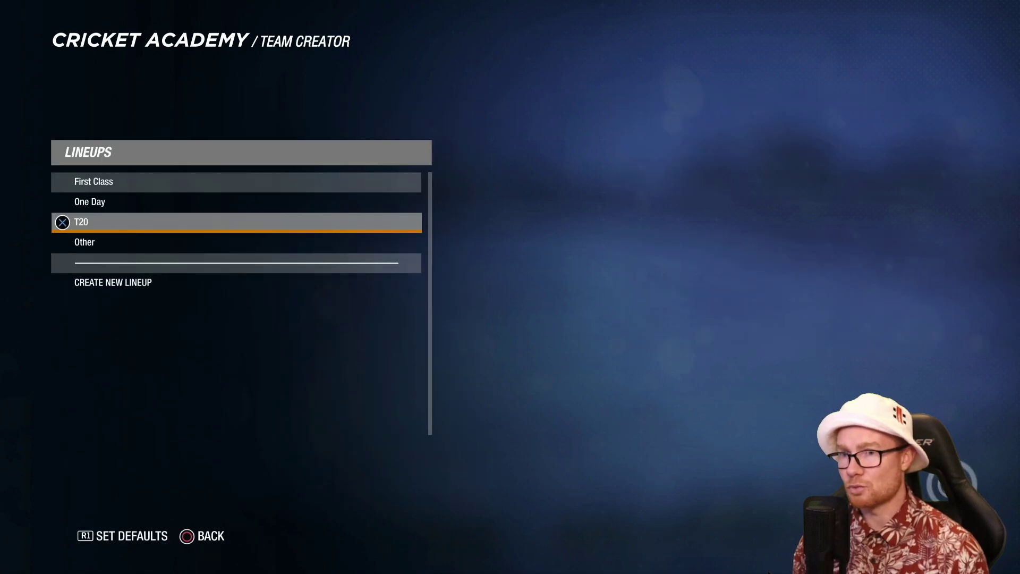
key("Escape")
key("Up")
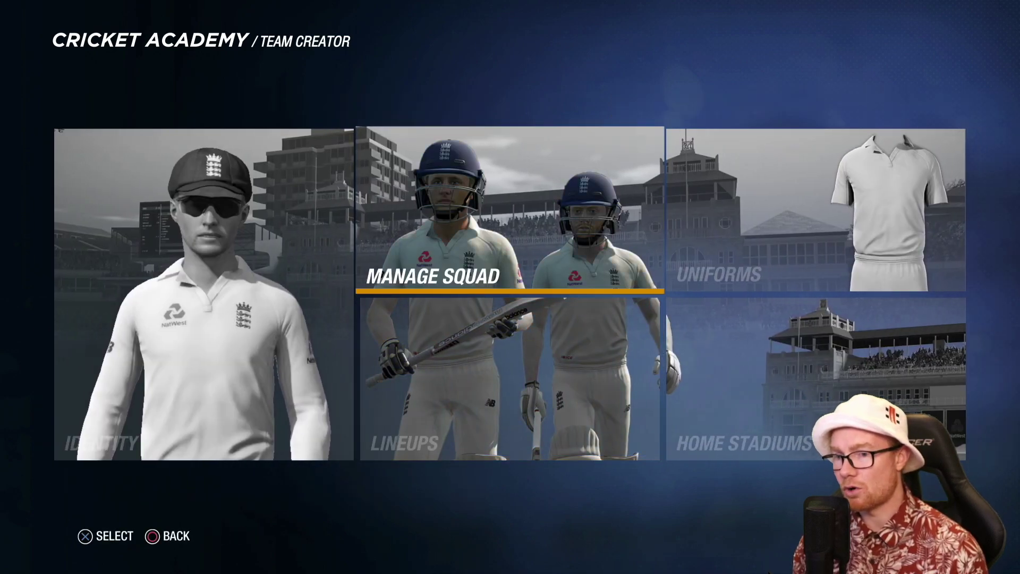
key("Return")
key("Tab")
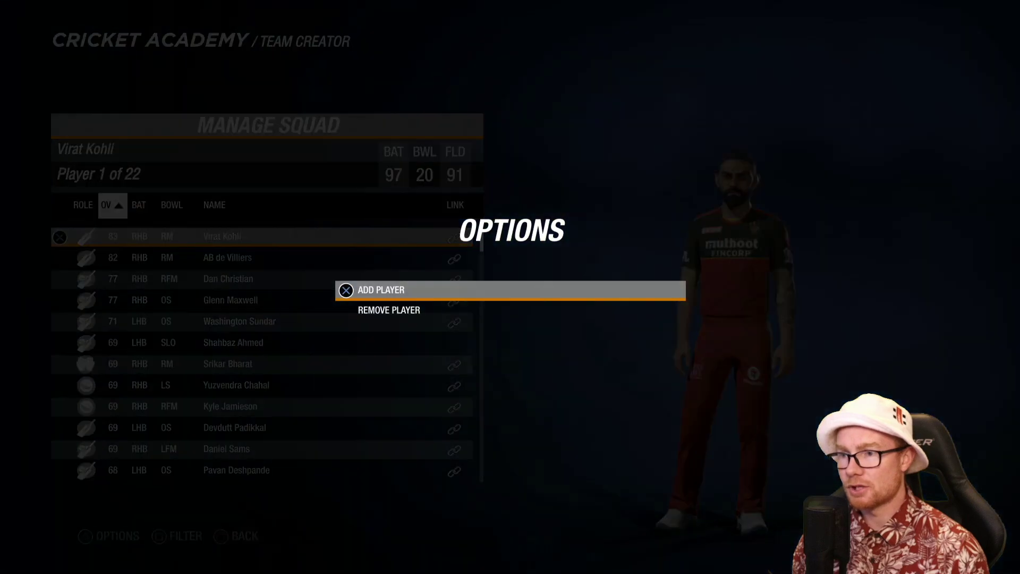
key("Return")
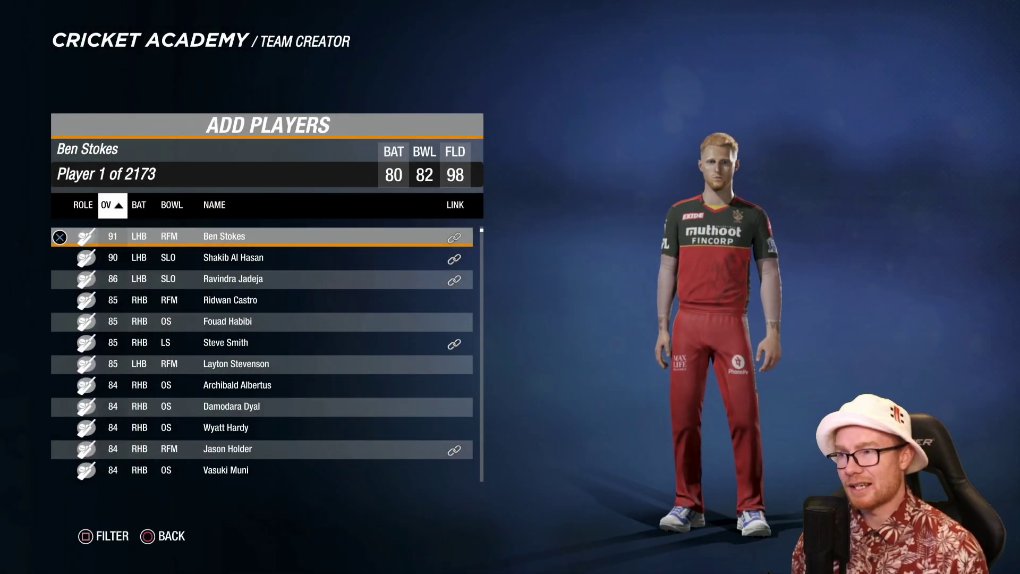
key("Down")
key("Down")
key("Down")
key("Down")
key("Down")
key("Down")
key("Down")
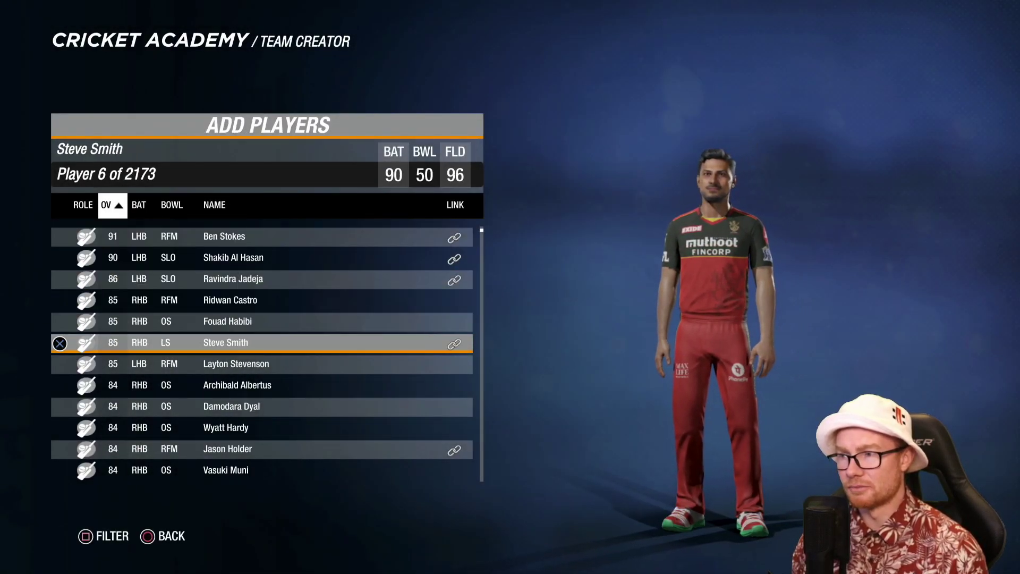
key("Down")
key("Down")
key("Down")
key("Down")
key("Down")
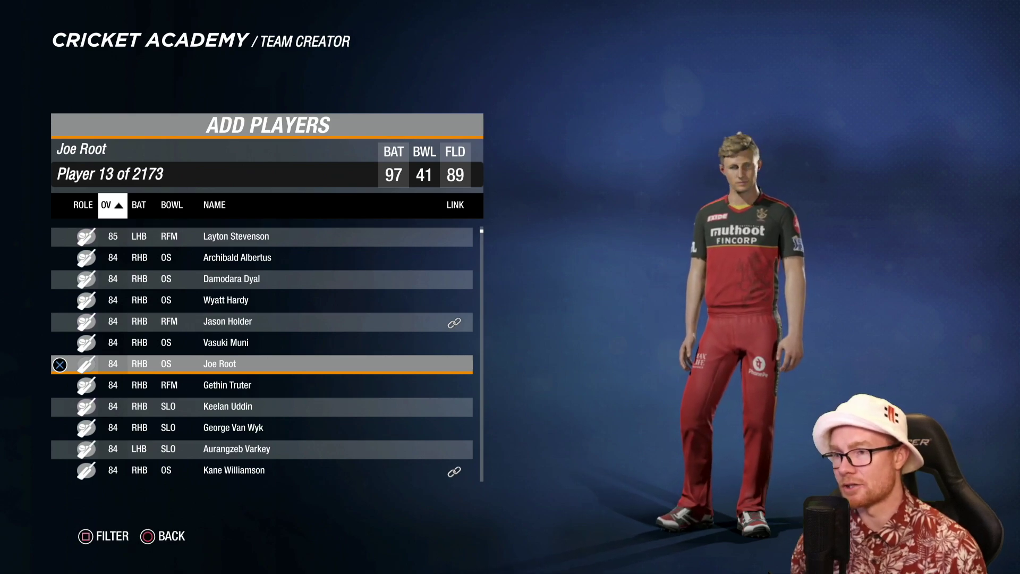
key("Up")
key("Escape")
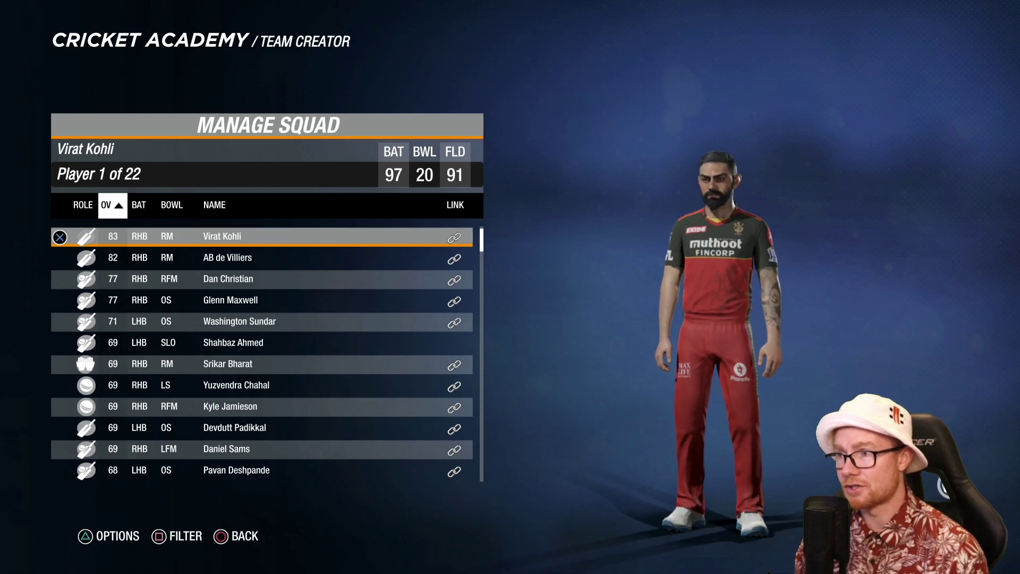
key("Escape")
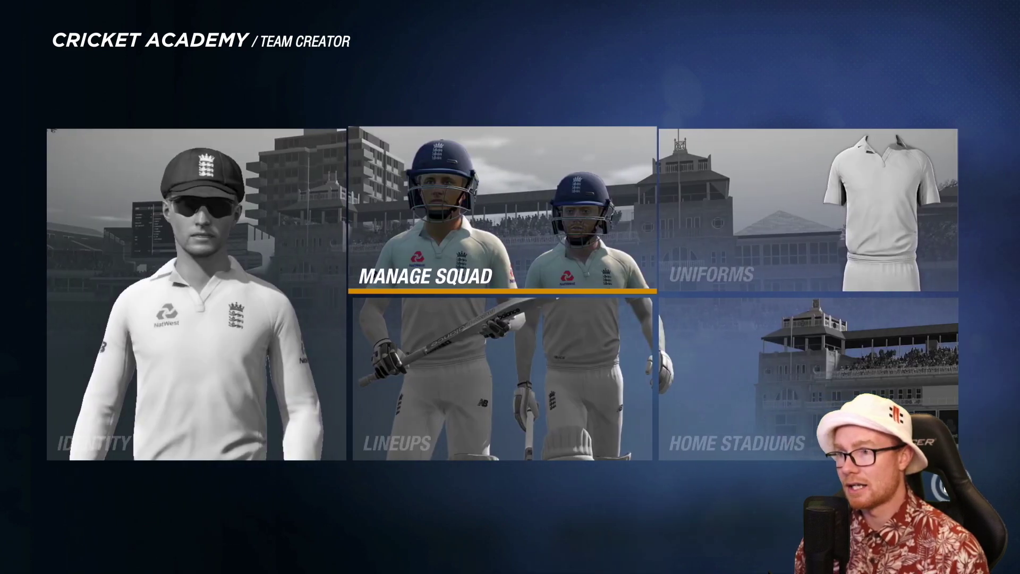
Step: View the yellow team's 2021 kit in Uniforms and return to its hub
key("Right")
key("Escape")
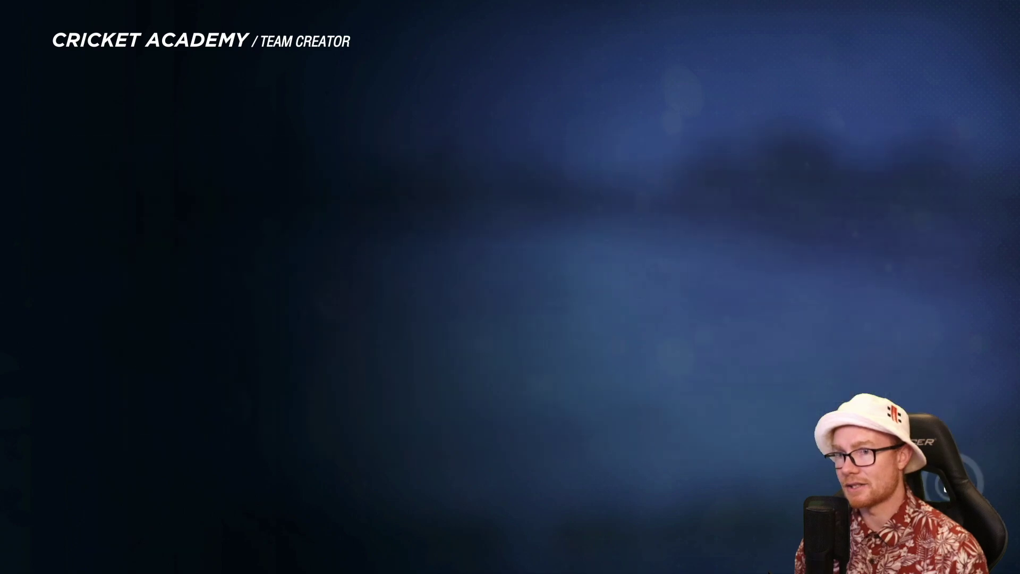
key("Return")
key("Right")
key("Right")
key("Return")
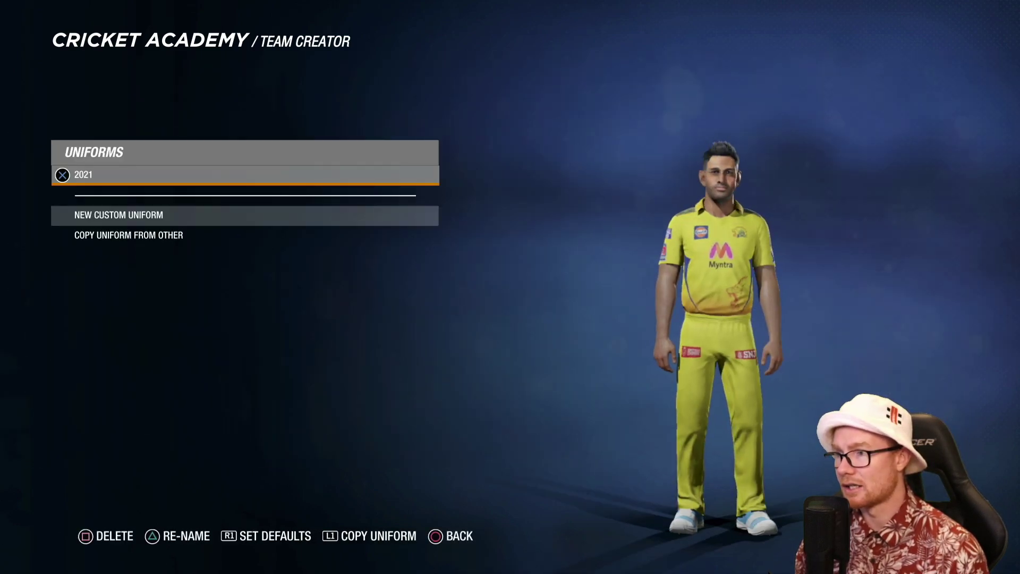
key("Escape")
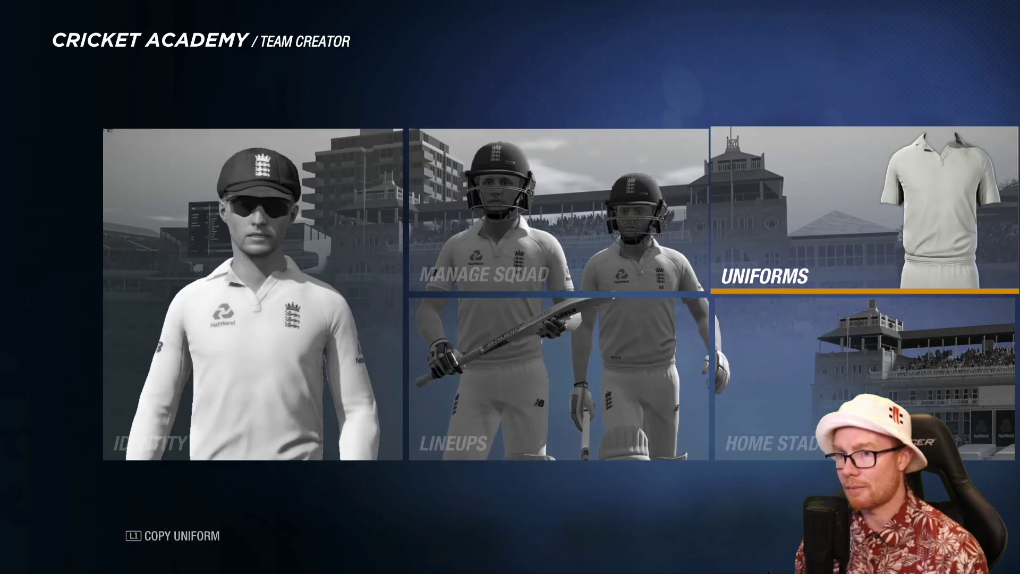
Step: Open Delhi Capitals' uniforms and compare the 2020 Alt and 2021 kits
key("Escape")
key("Return")
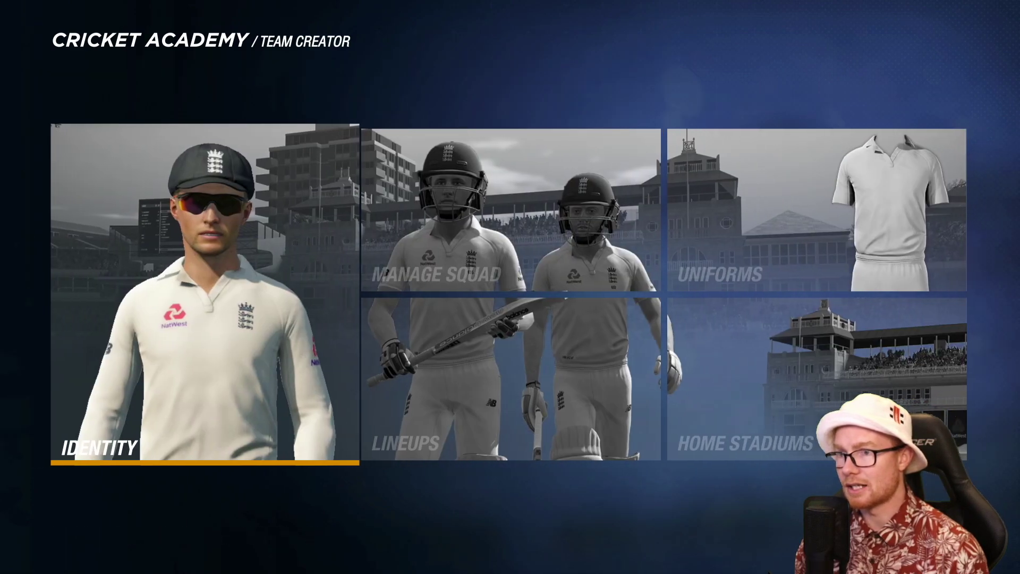
key("Right")
key("Right")
key("Return")
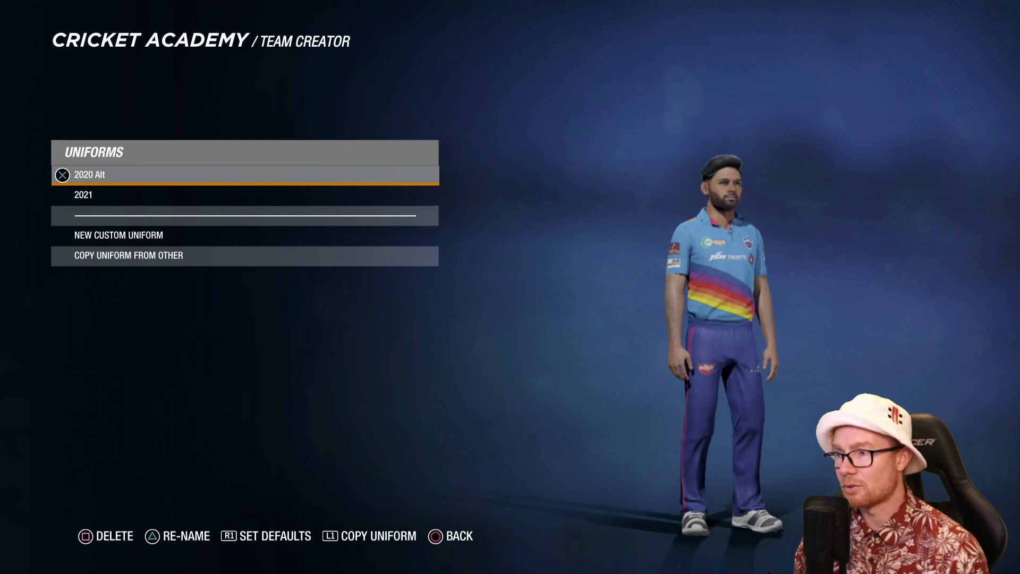
key("Down")
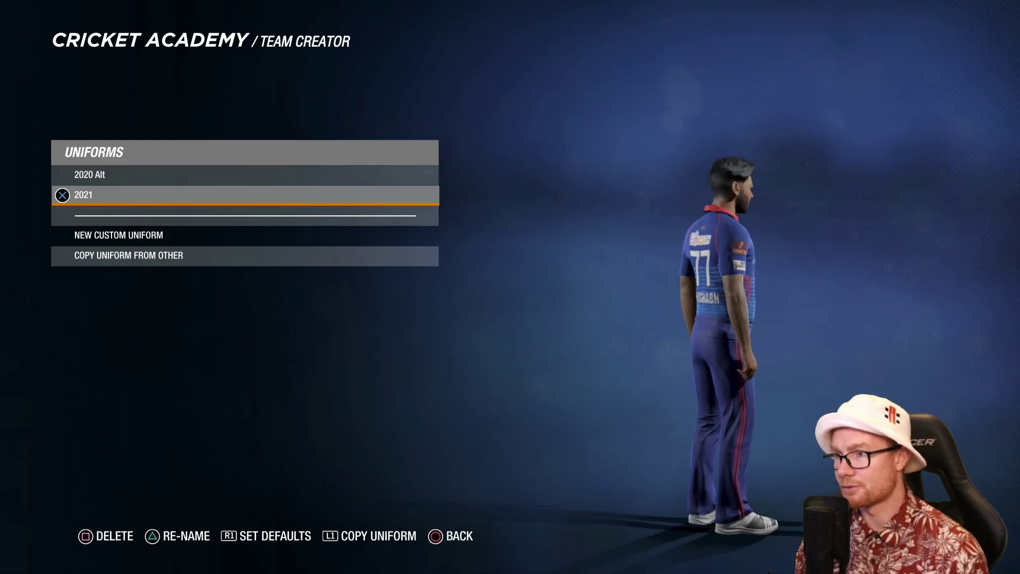
key("Escape")
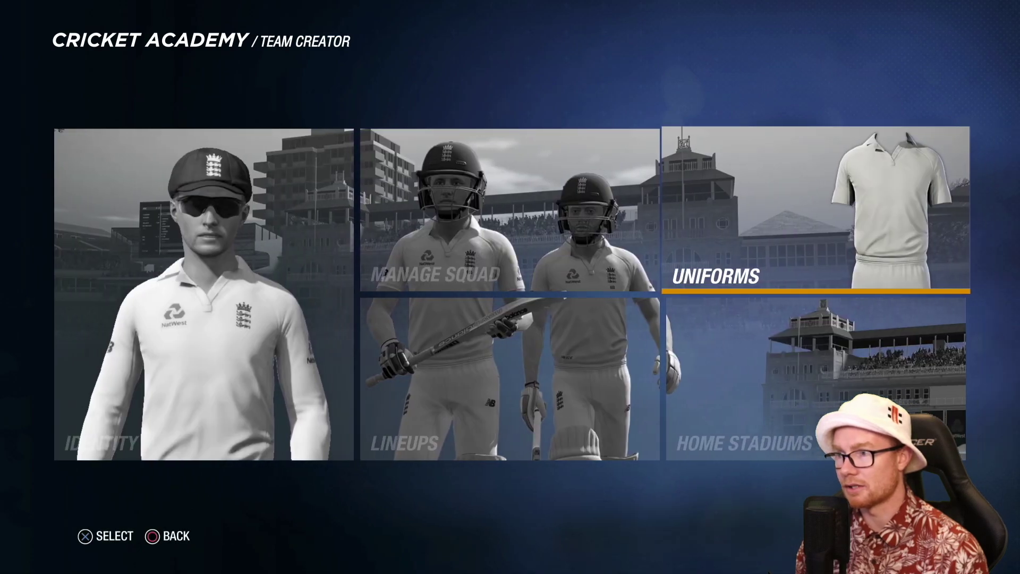
Step: Preview Kolkata Knight Riders' purple 2021 uniform
key("Escape")
key("Return")
key("Right")
key("Right")
key("Return")
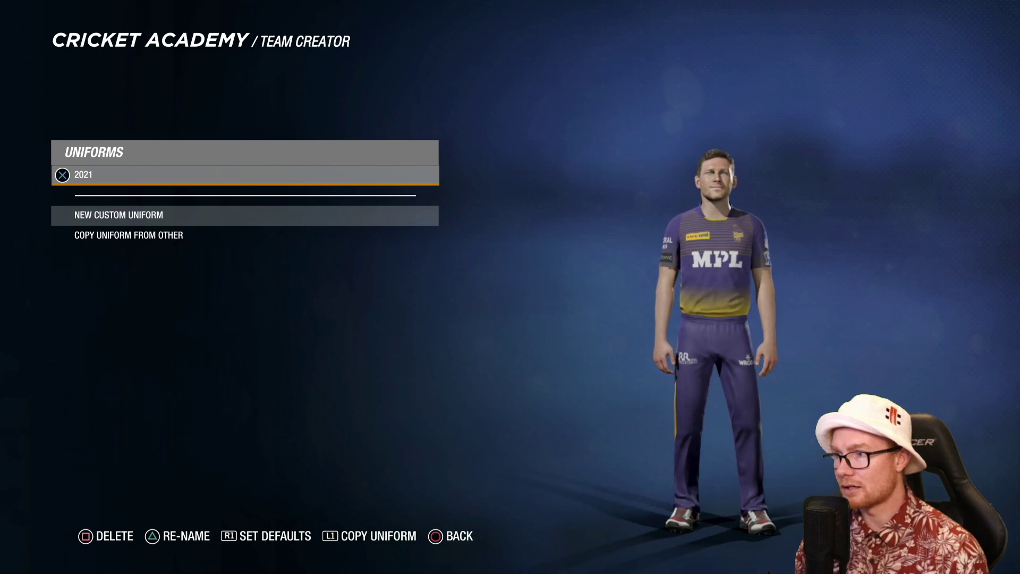
key("Escape")
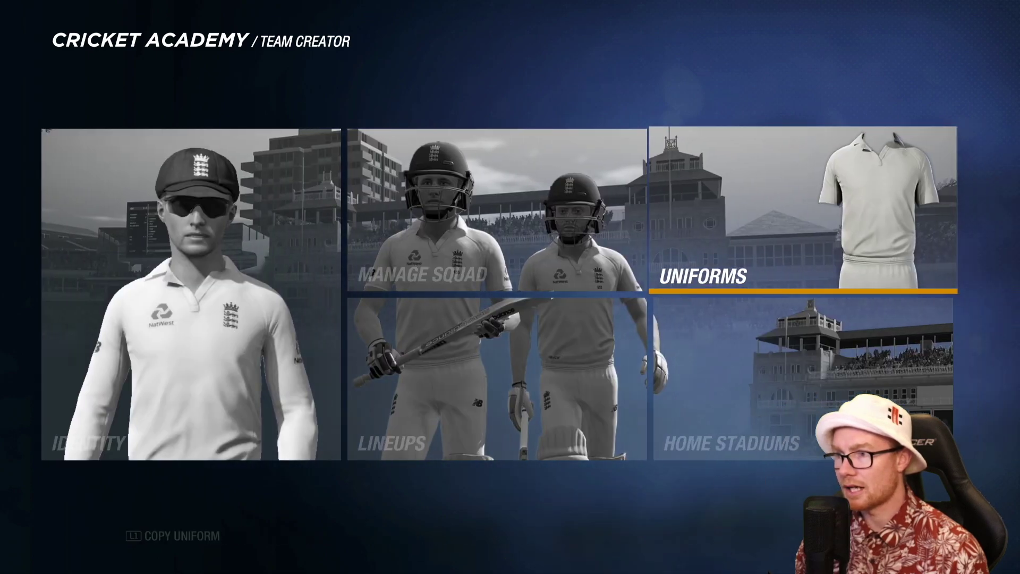
Step: Preview Mumbai Indians' blue 2021 uniform, then reopen a team's Team Creator hub
key("Escape")
key("Right")
key("Return")
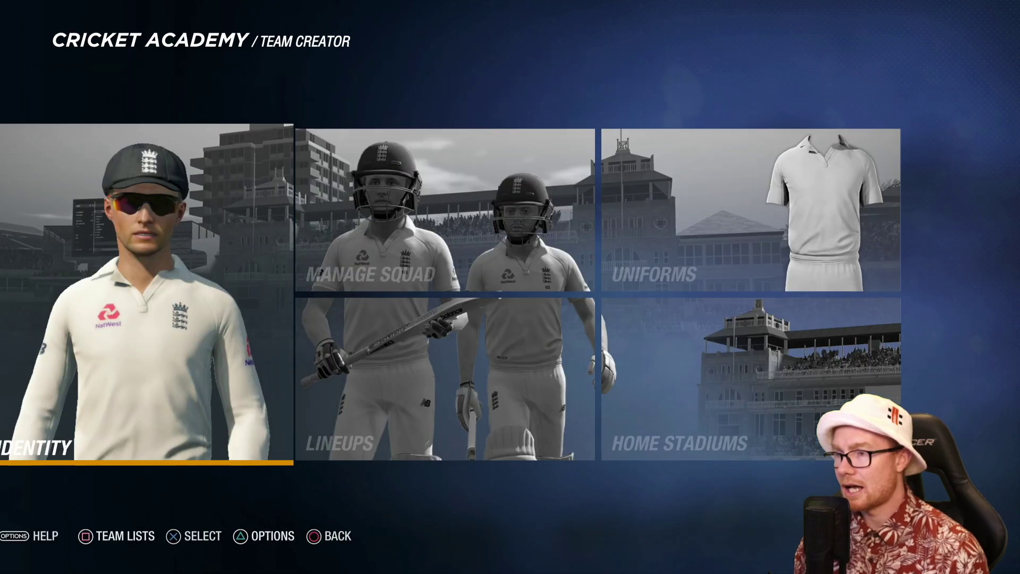
key("Right")
key("Right")
key("Return")
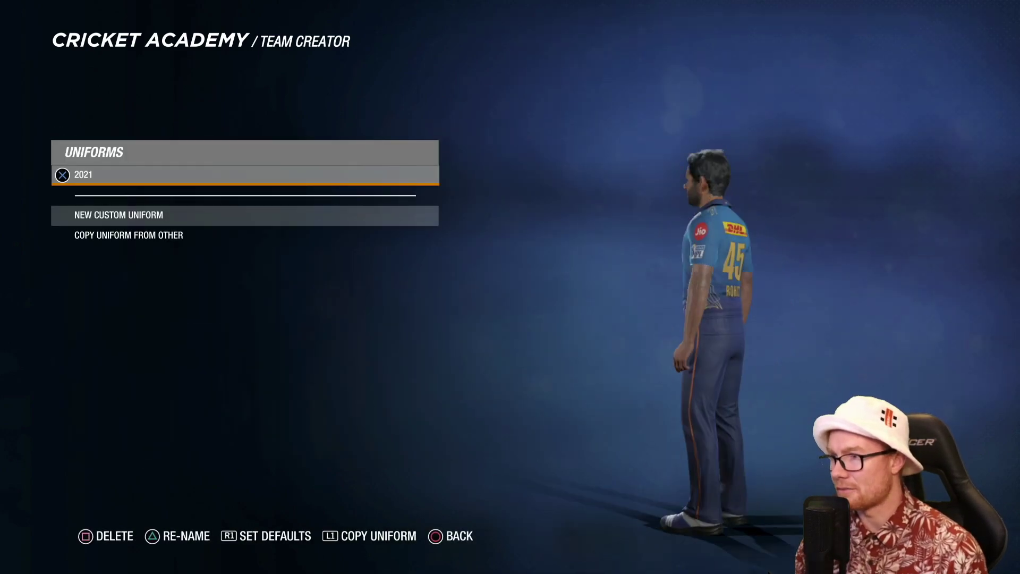
key("Escape")
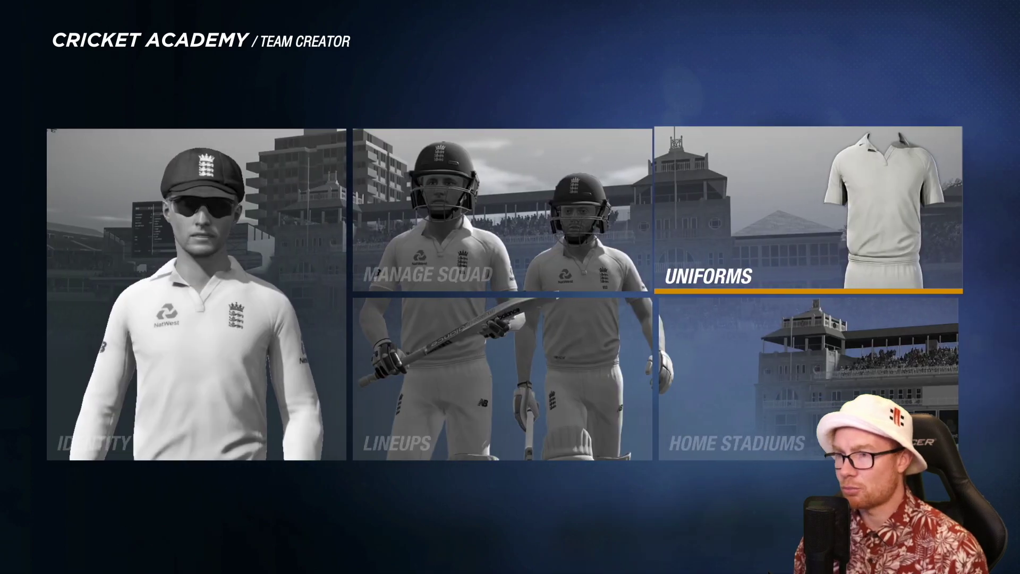
key("Escape")
key("Return")
key("Right")
key("Right")
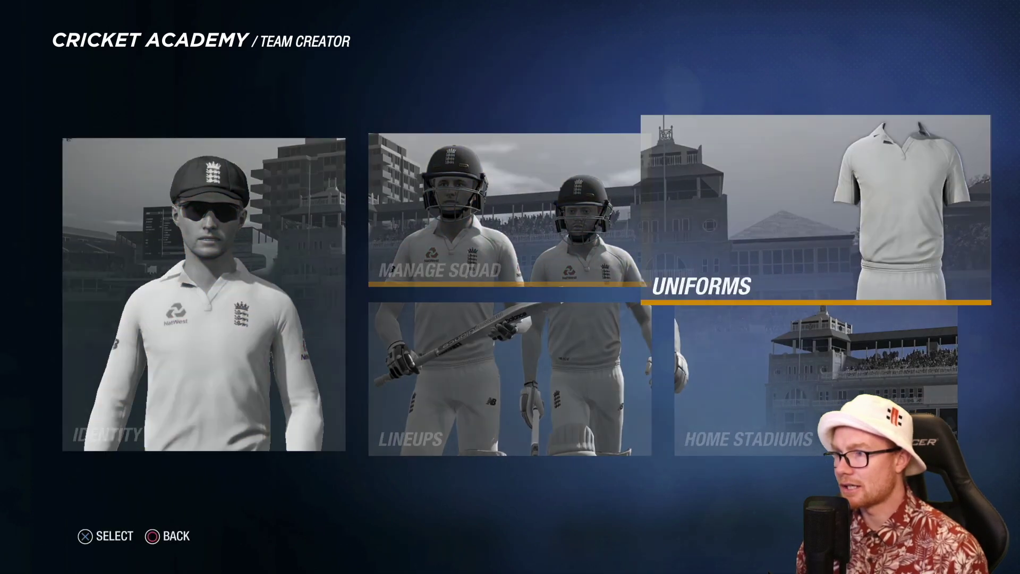